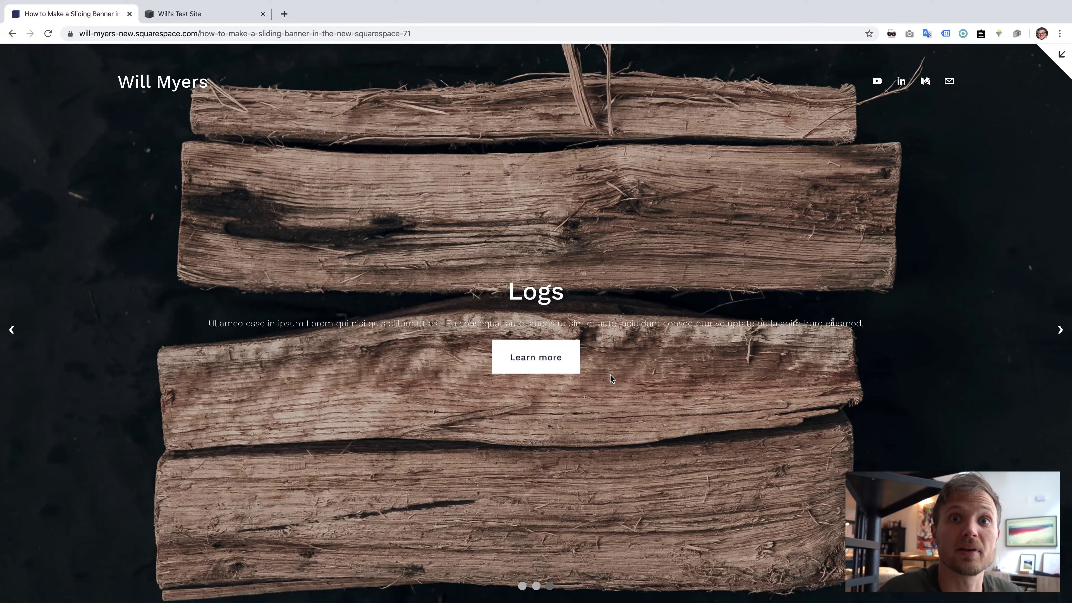
Review the tutorial page's outline for creating a new page, adding HTML and adding CSS.
scroll(611, 376, down, 15)
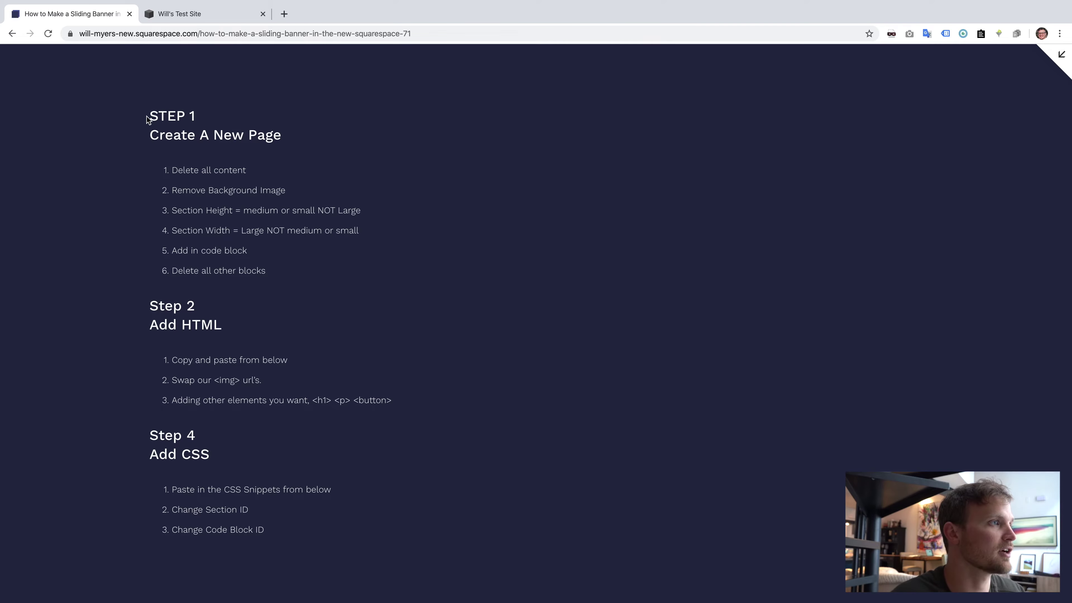
drag(158, 114, 315, 145)
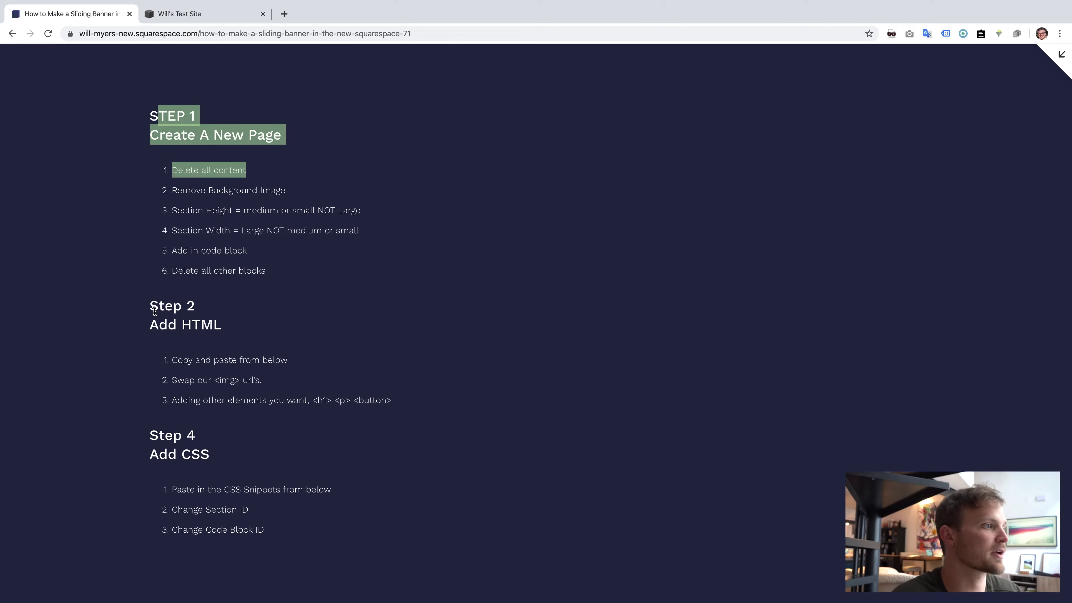
drag(155, 312, 254, 316)
drag(154, 432, 224, 449)
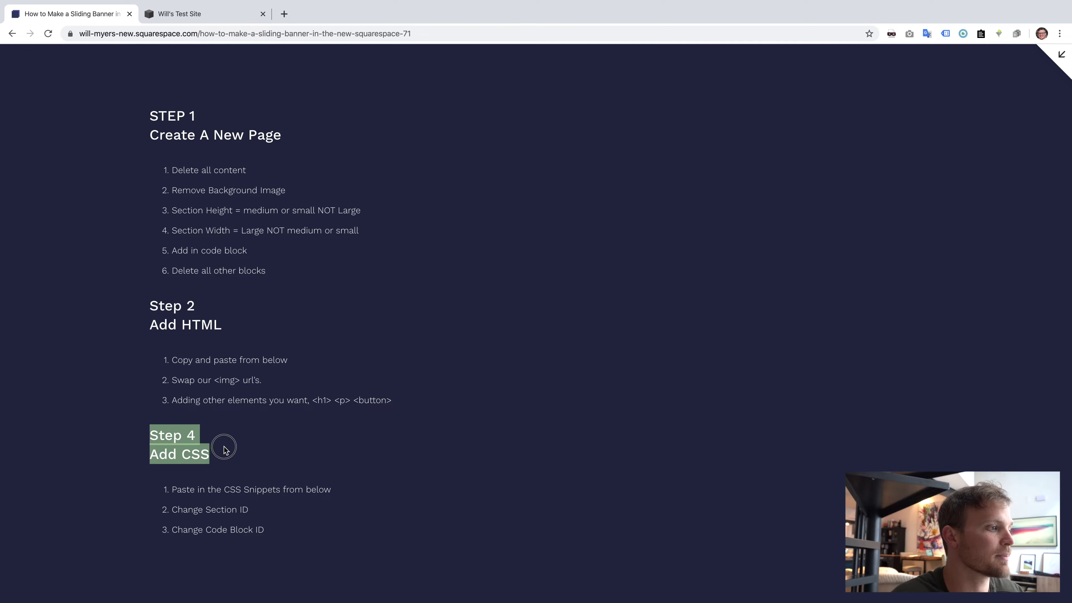
key(e)
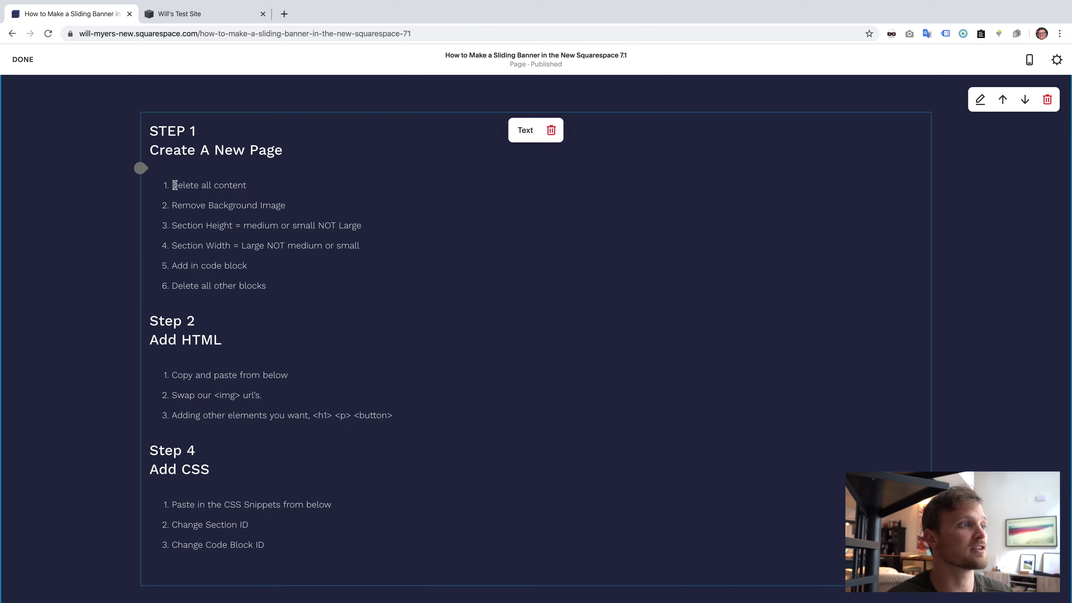
Switch to the test site and add a blank page named Slider Page among the not-linked pages.
click(213, 14)
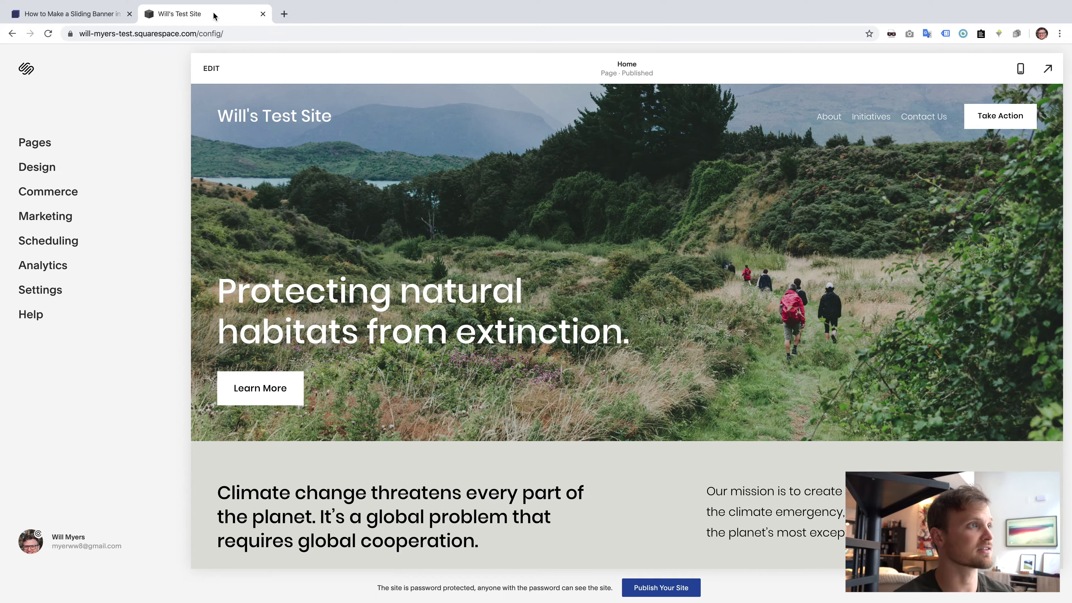
click(38, 143)
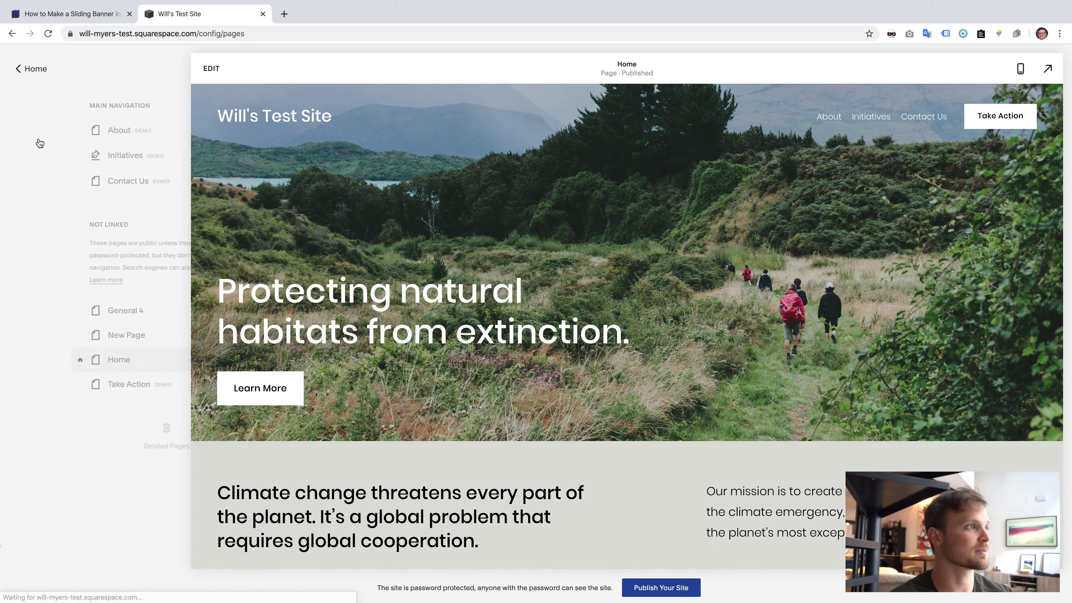
click(170, 225)
click(134, 274)
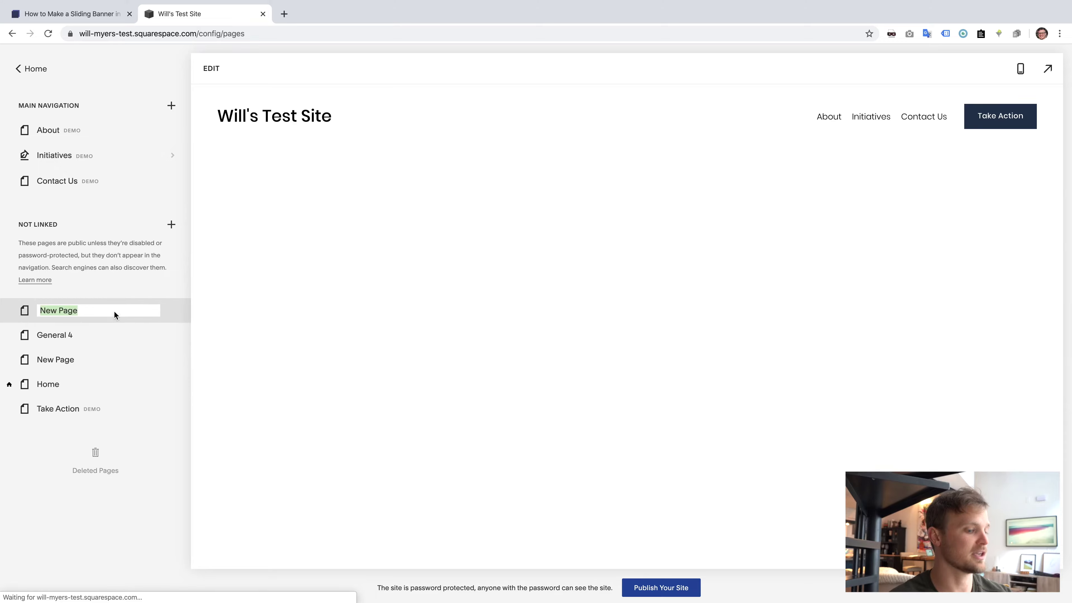
text(Slider P)
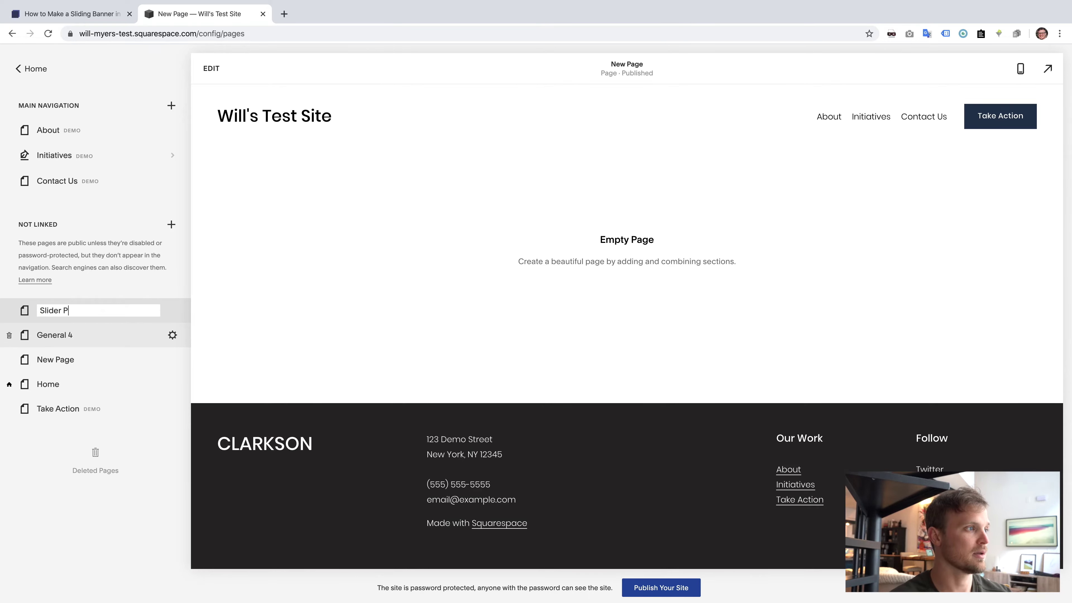
key(Return)
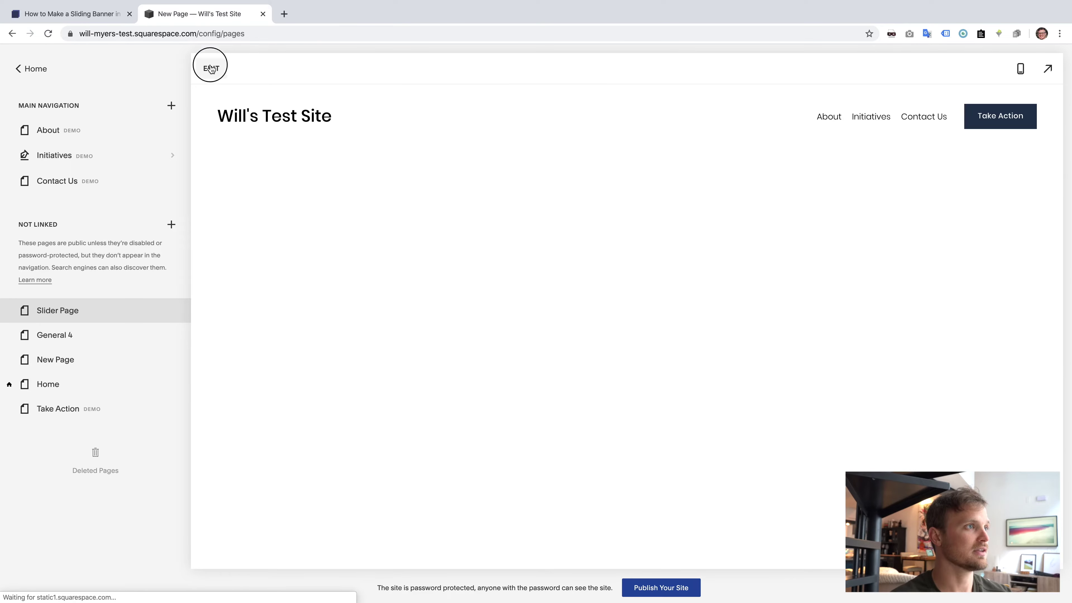
Add a blank section to the Slider Page and, below it, the Headlines section with right-aligned text over a mountain building photo.
click(210, 68)
click(536, 260)
click(171, 186)
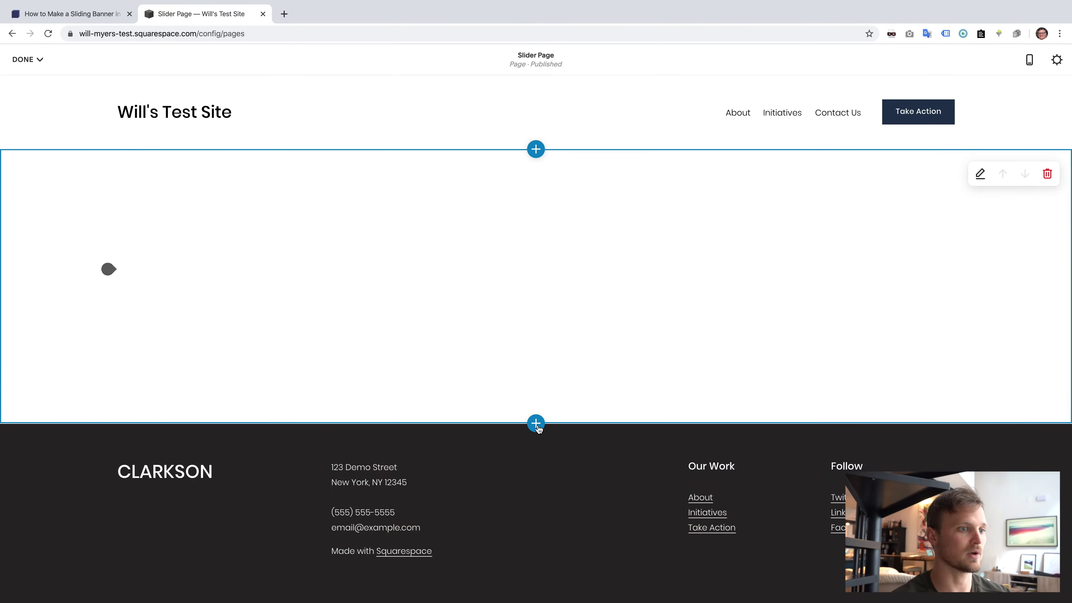
click(536, 423)
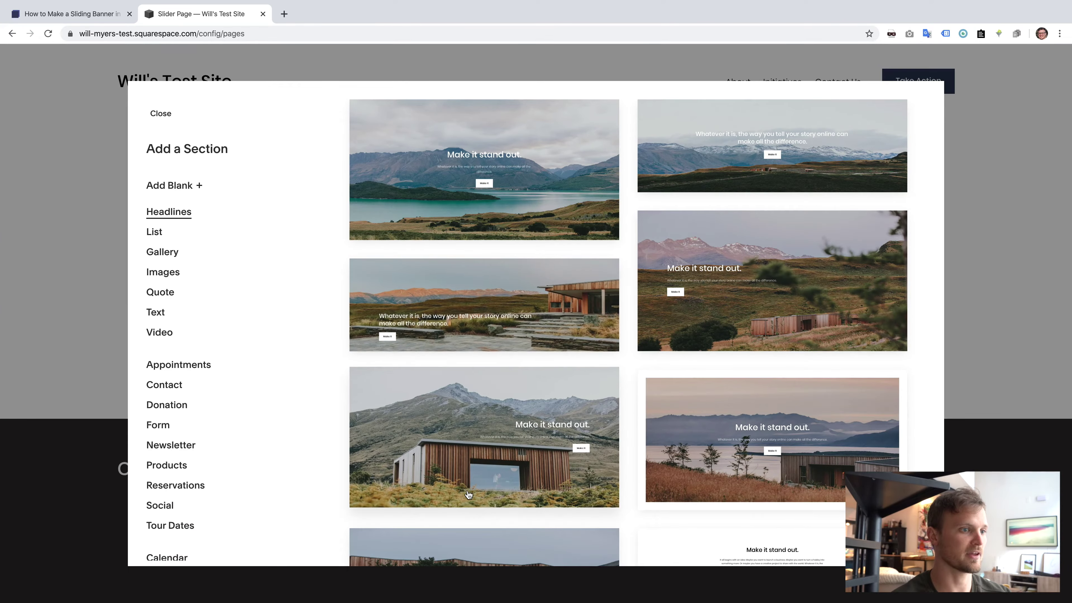
click(469, 494)
scroll(492, 275, up, 5)
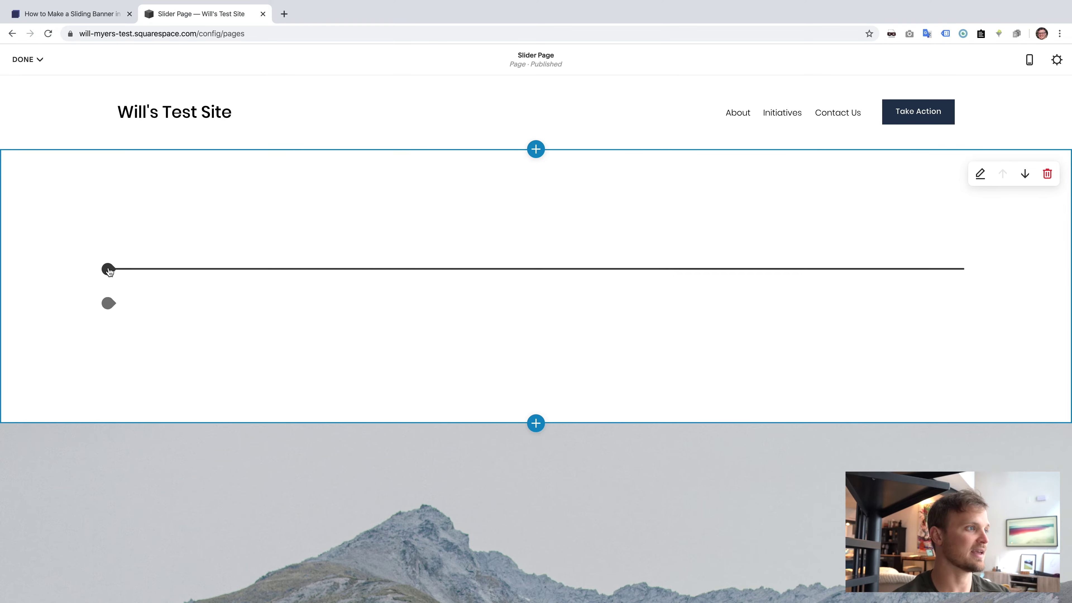
Insert a code block in the blank section and delete the empty text block beneath it.
click(109, 269)
click(274, 396)
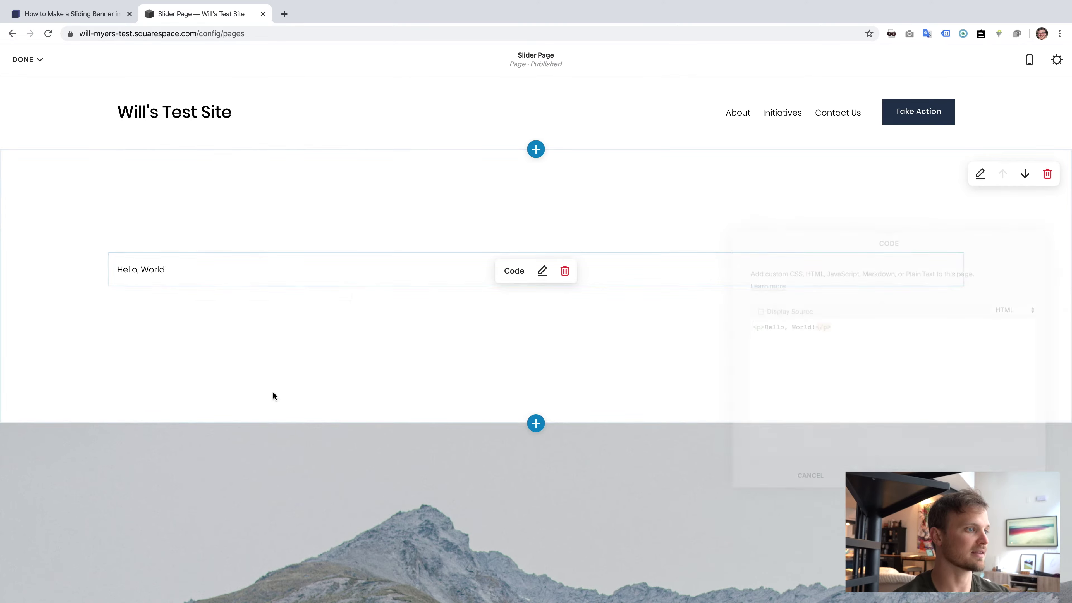
click(262, 307)
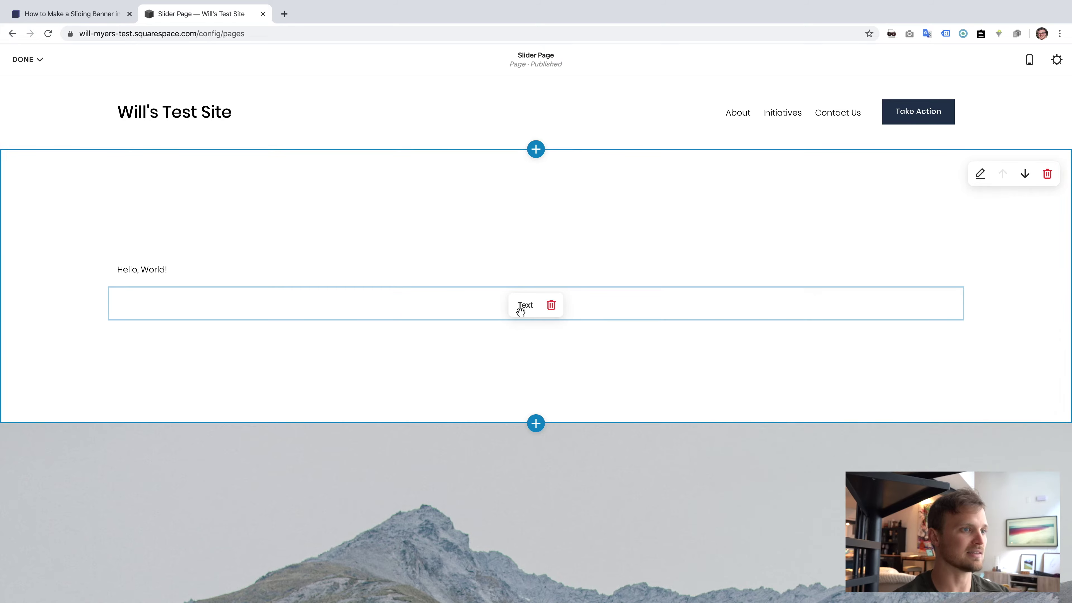
click(551, 305)
click(593, 311)
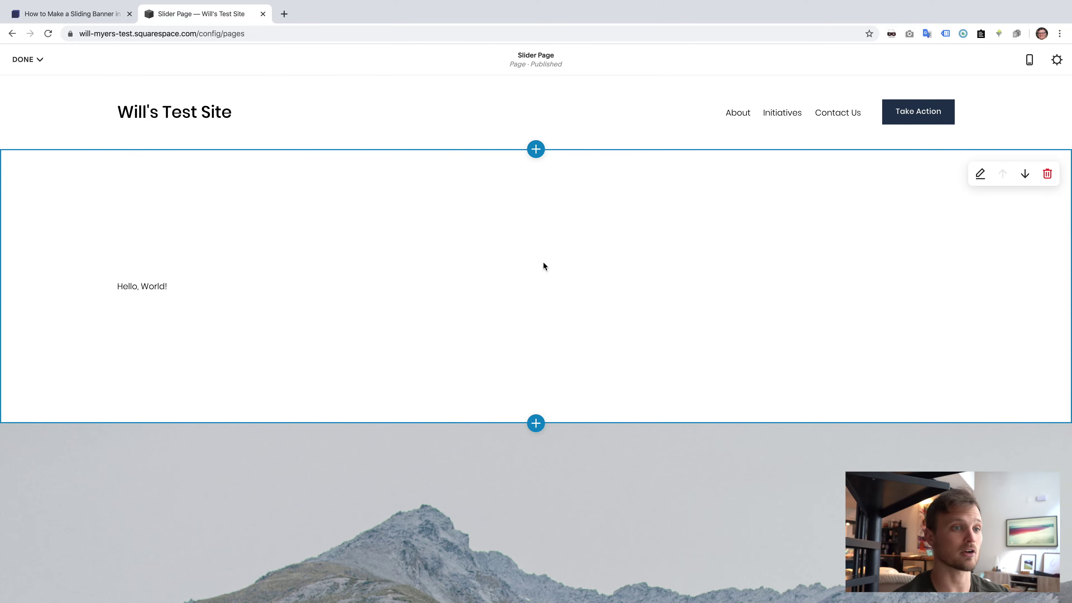
Try the small height on the code block's section and set it back to medium.
click(980, 175)
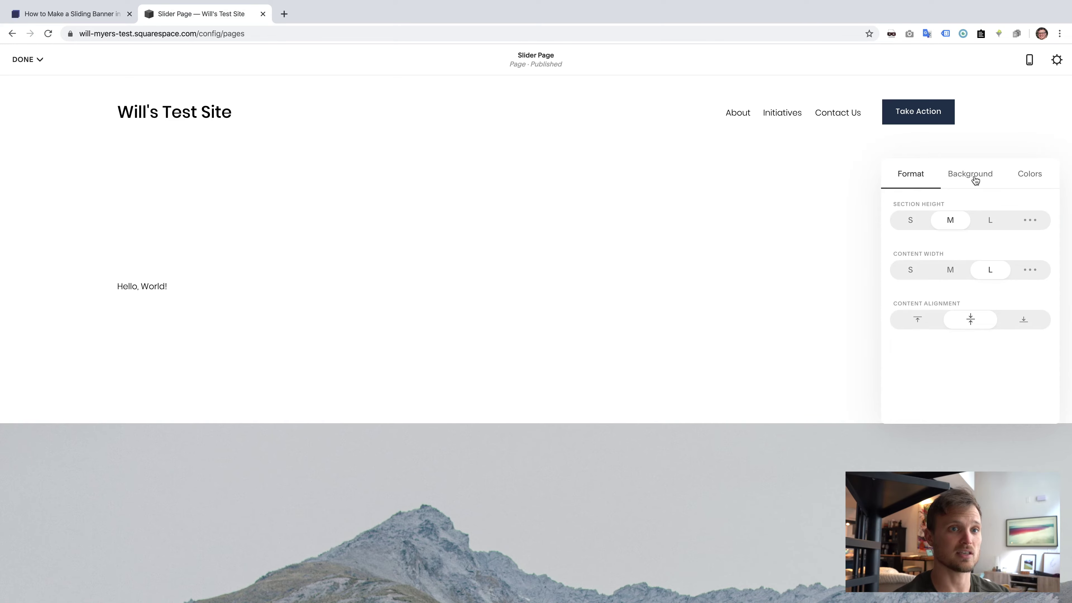
click(909, 222)
click(952, 137)
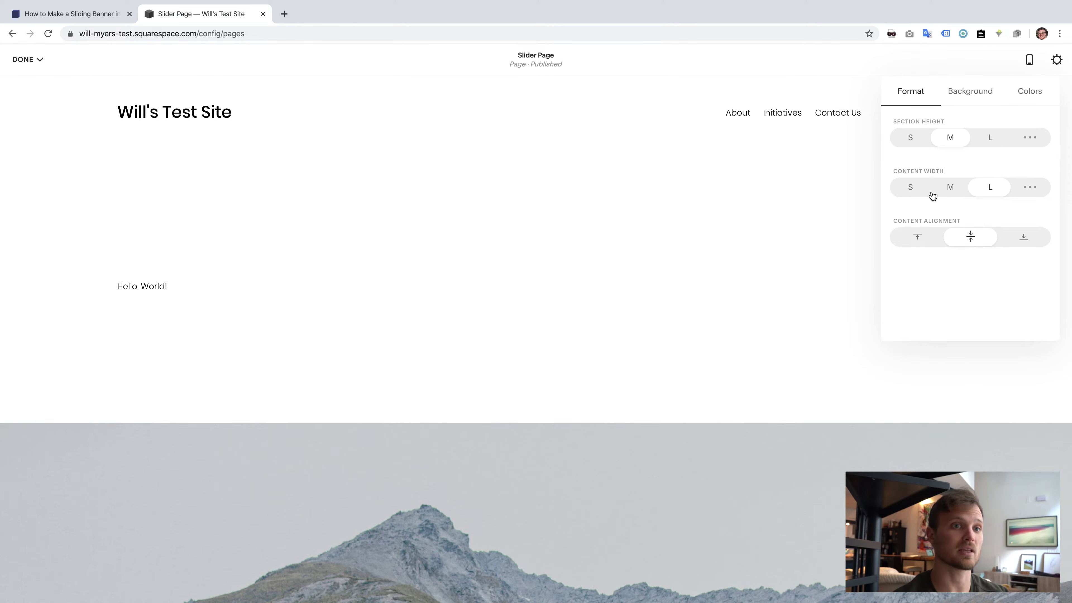
Copy the full slider HTML snippet, through its closing script tag, from the tutorial page.
click(68, 14)
drag(251, 197, 519, 309)
scroll(519, 309, down, 20)
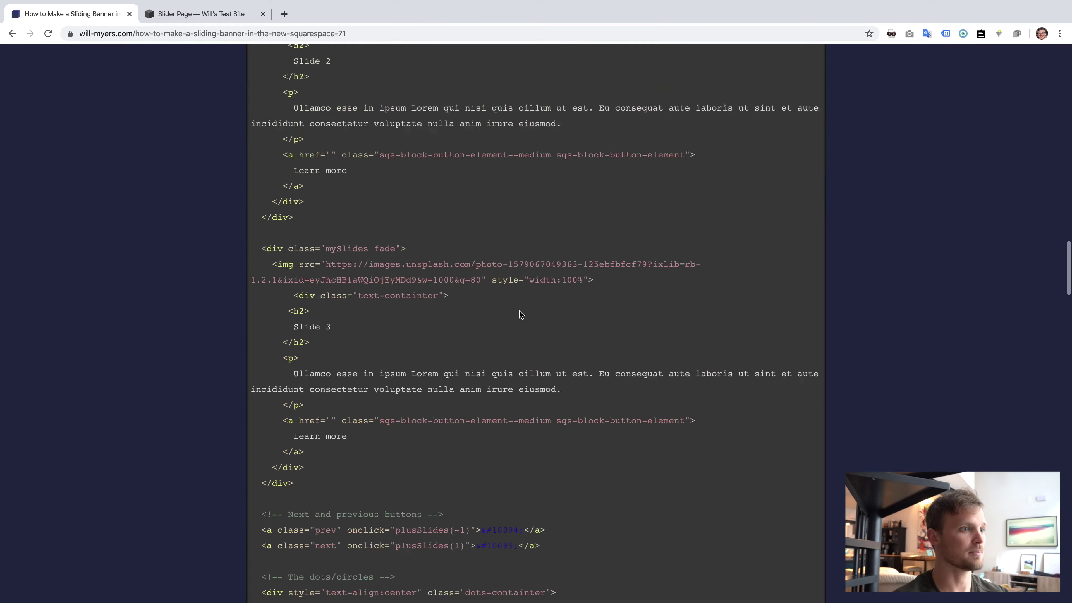
shift+click(455, 283)
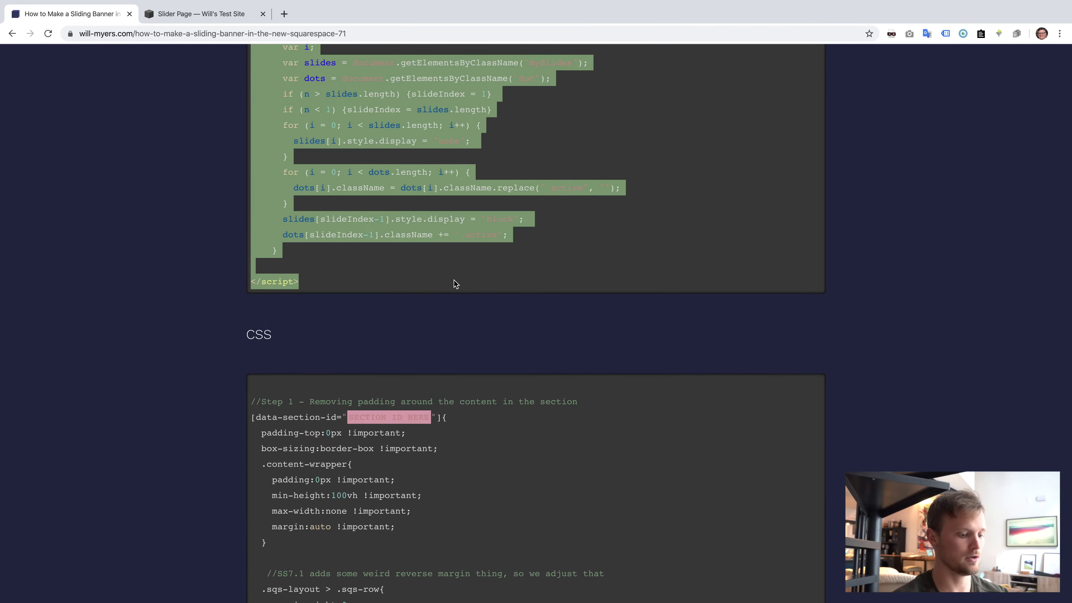
Replace the default content of the Slider Page's code block with the copied slider HTML.
click(228, 13)
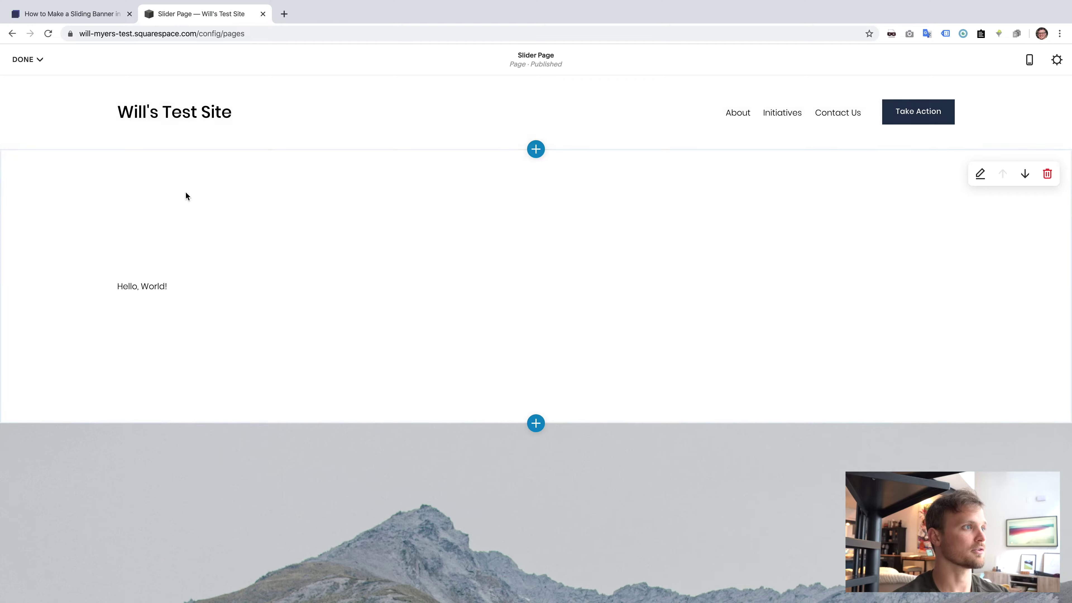
click(183, 278)
key(ctrl+a)
key(ctrl+v)
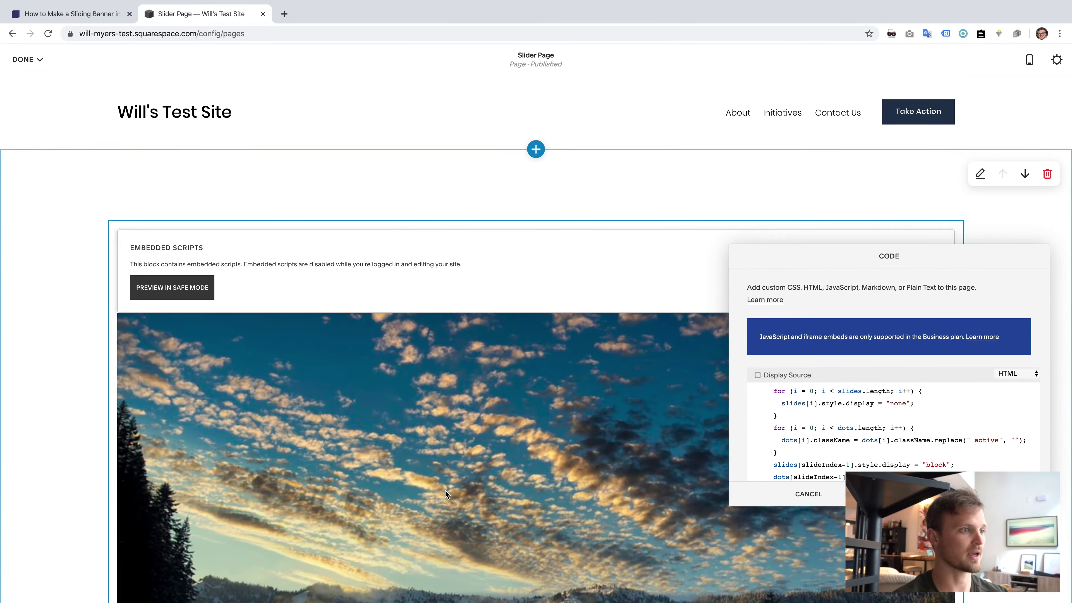
Examine how the pasted slides' images, headings, text and buttons are laid out on the page.
scroll(446, 491, down, 10)
scroll(446, 491, up, 2)
scroll(446, 491, down, 5)
scroll(446, 491, up, 15)
scroll(446, 495, up, 1)
scroll(354, 496, down, 3)
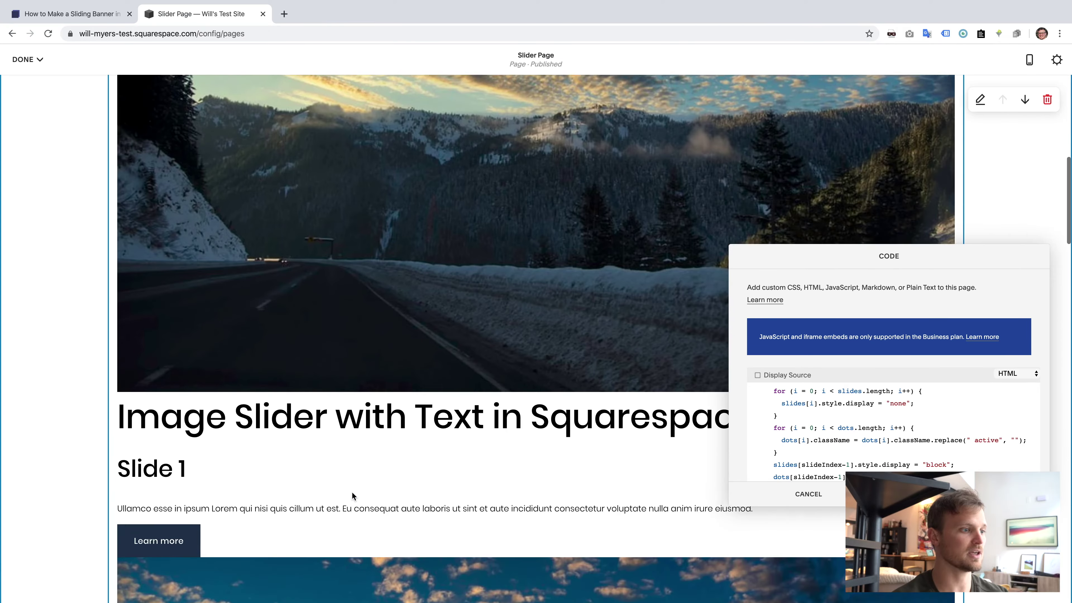
scroll(496, 304, down, 10)
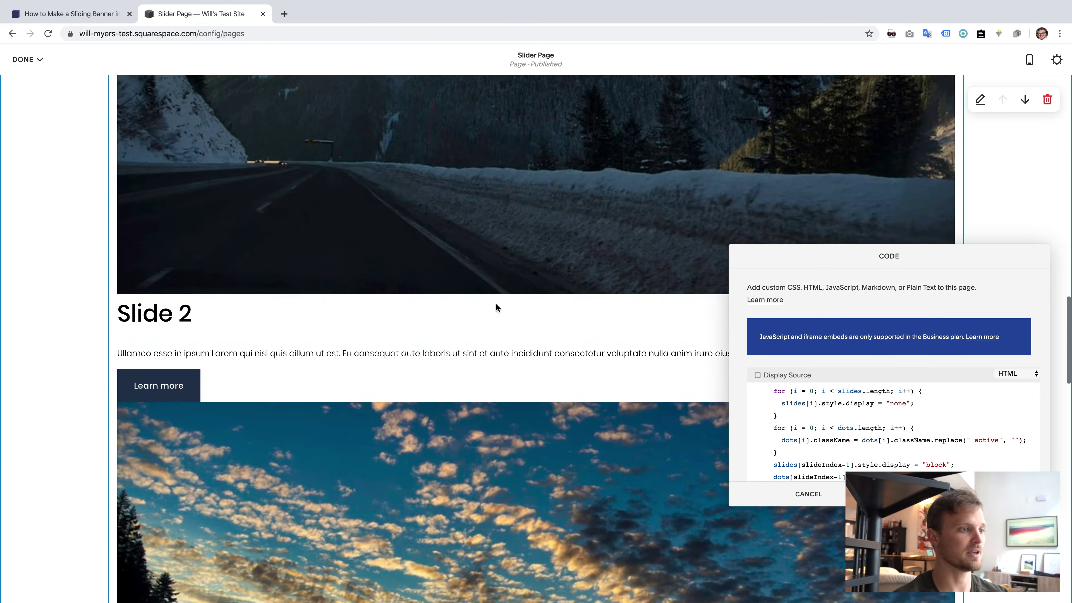
scroll(480, 277, up, 6)
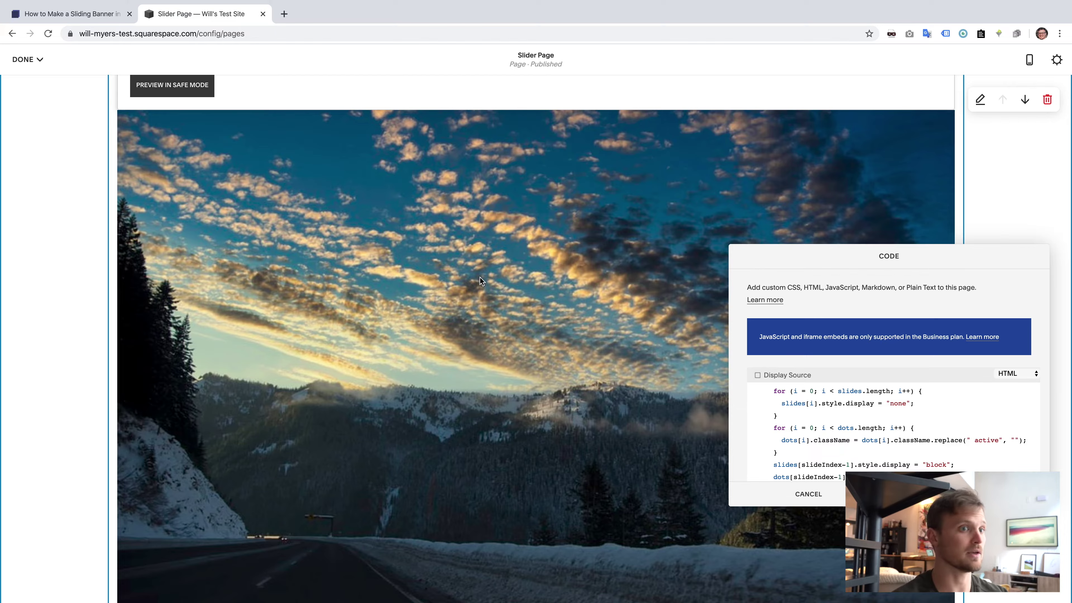
Finish editing the code block and the Slider Page, and open the site's Custom CSS editor.
click(339, 267)
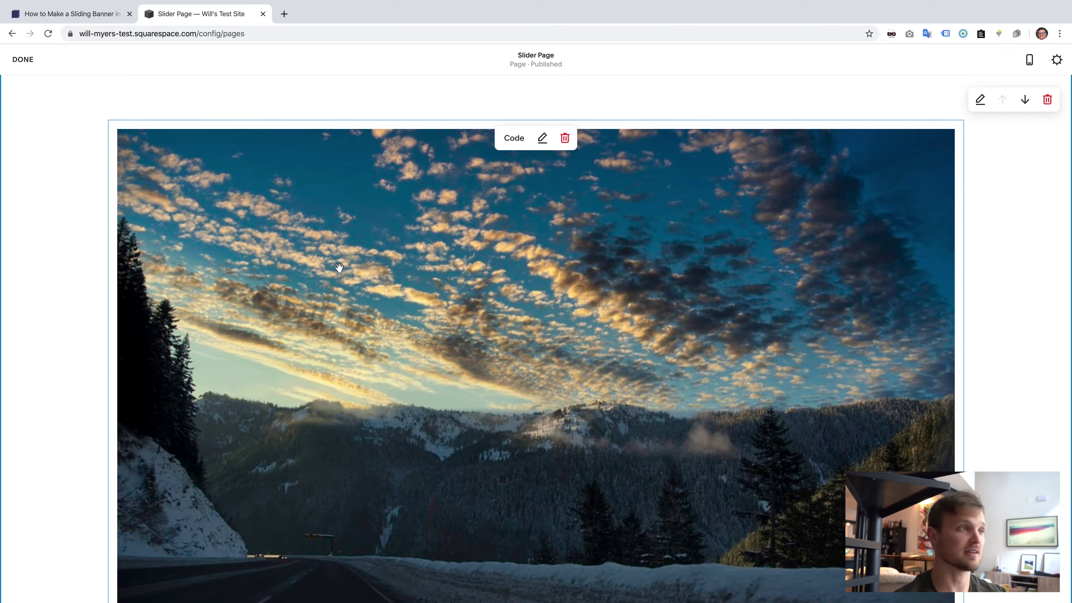
click(24, 61)
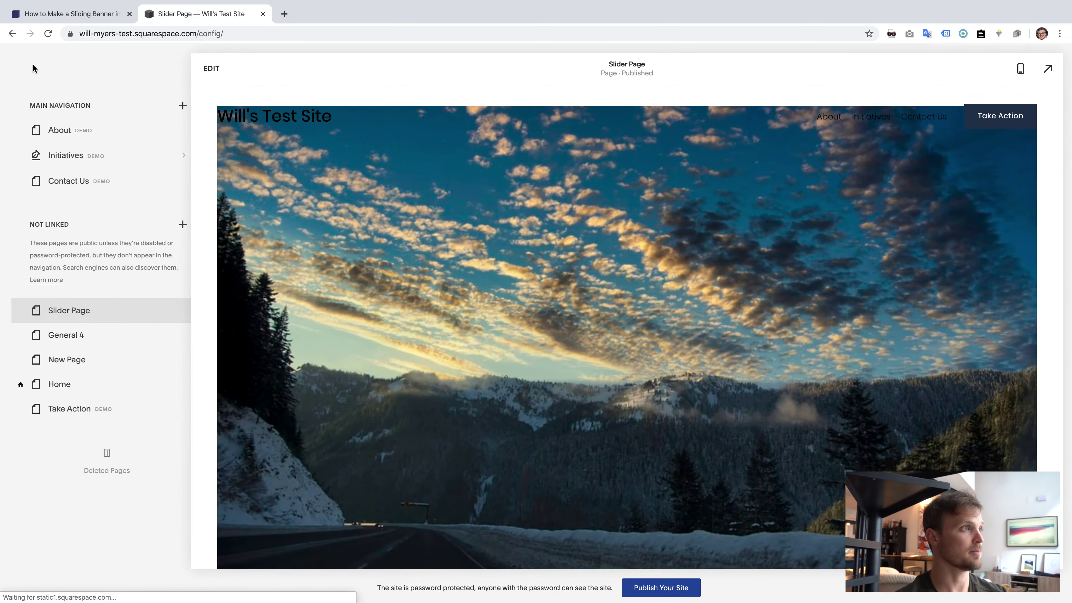
click(34, 69)
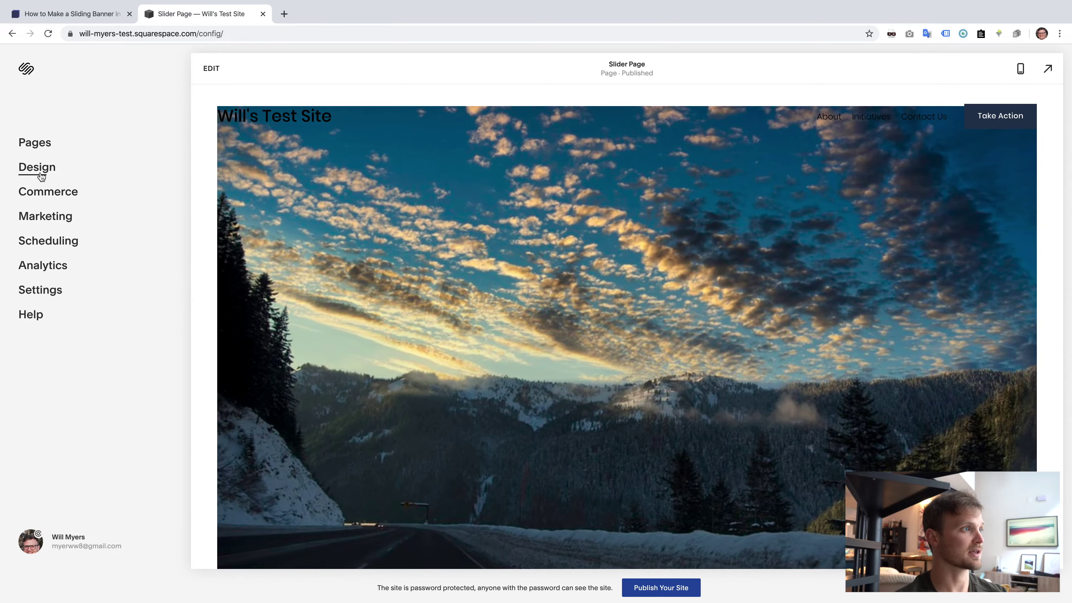
click(39, 171)
click(40, 403)
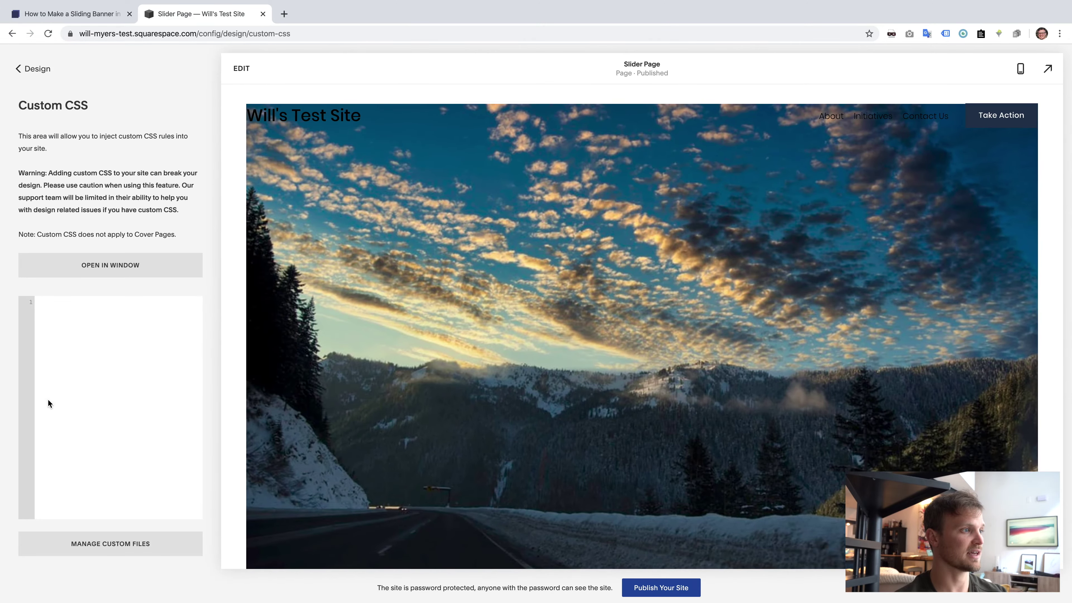
Upload Ice and Leaves-min.jpg, Leaves & Sticks-min.jpg and Logs-min.jpg to the site's custom files.
click(125, 555)
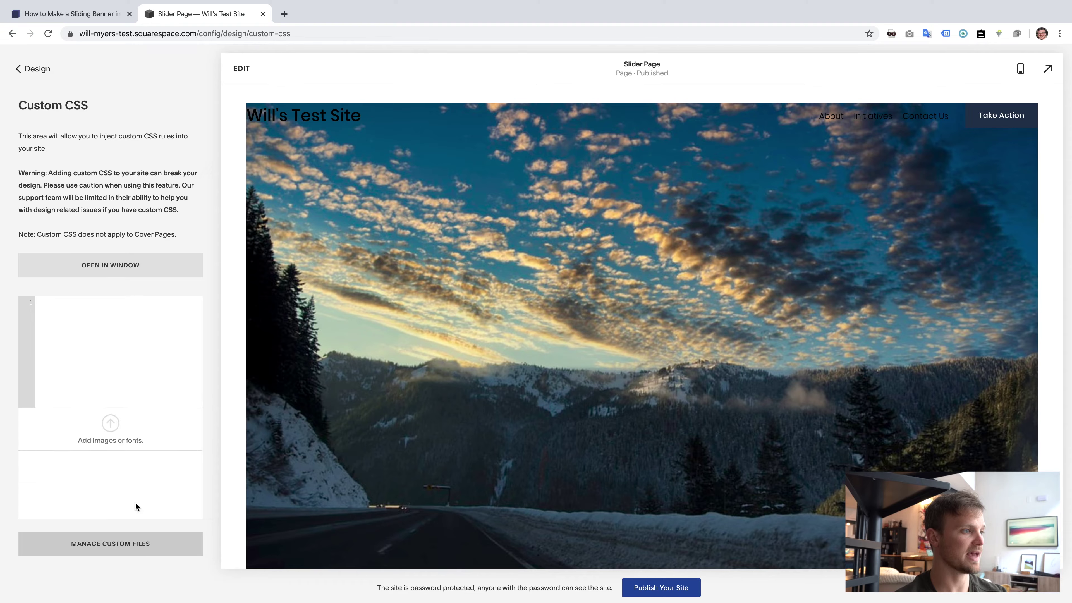
click(111, 426)
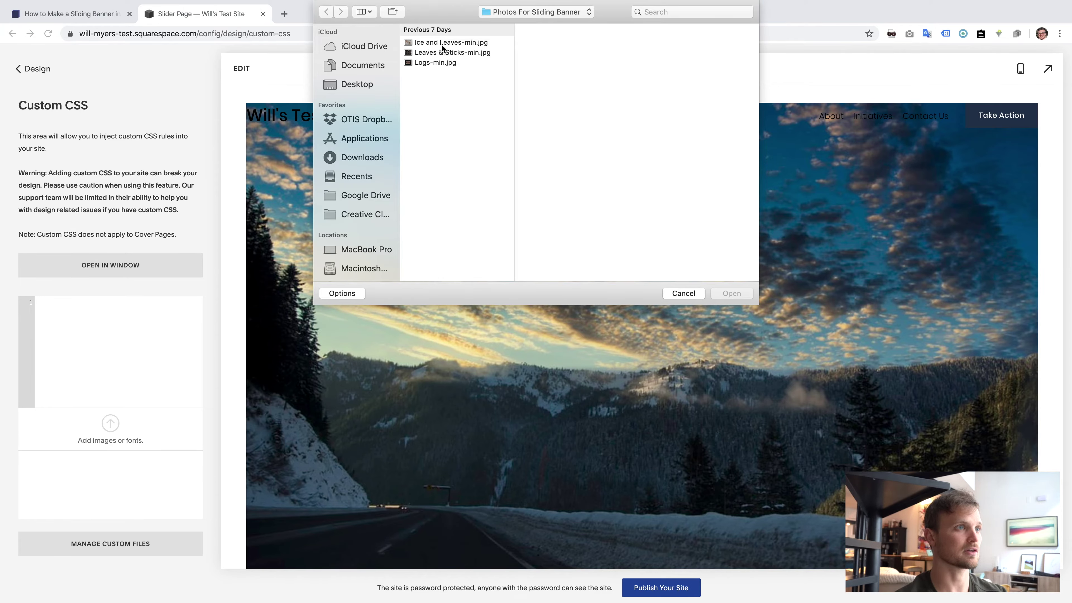
double_click(434, 43)
click(110, 424)
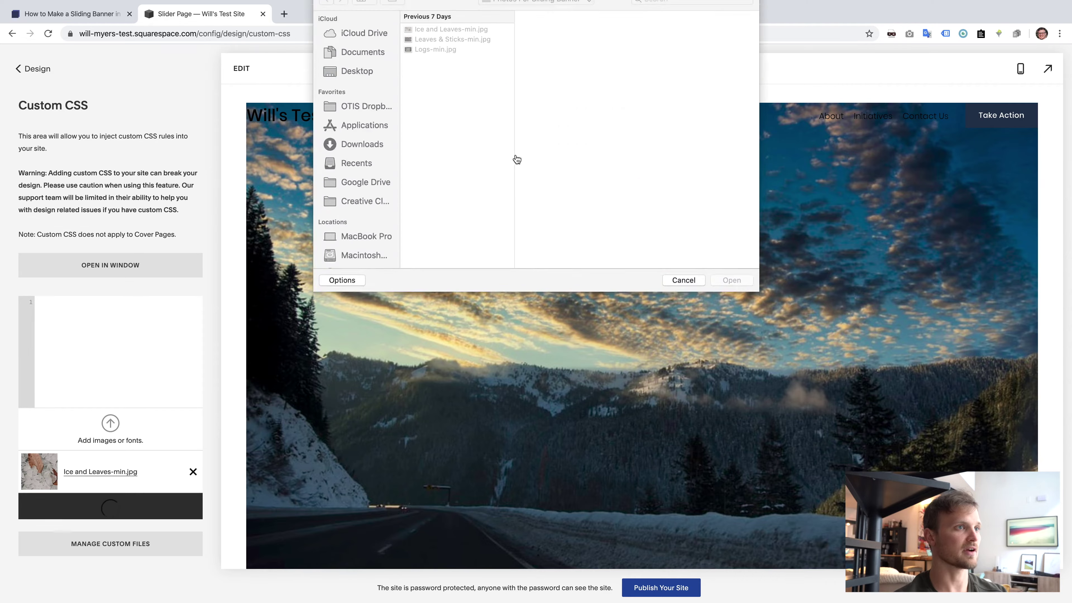
double_click(443, 64)
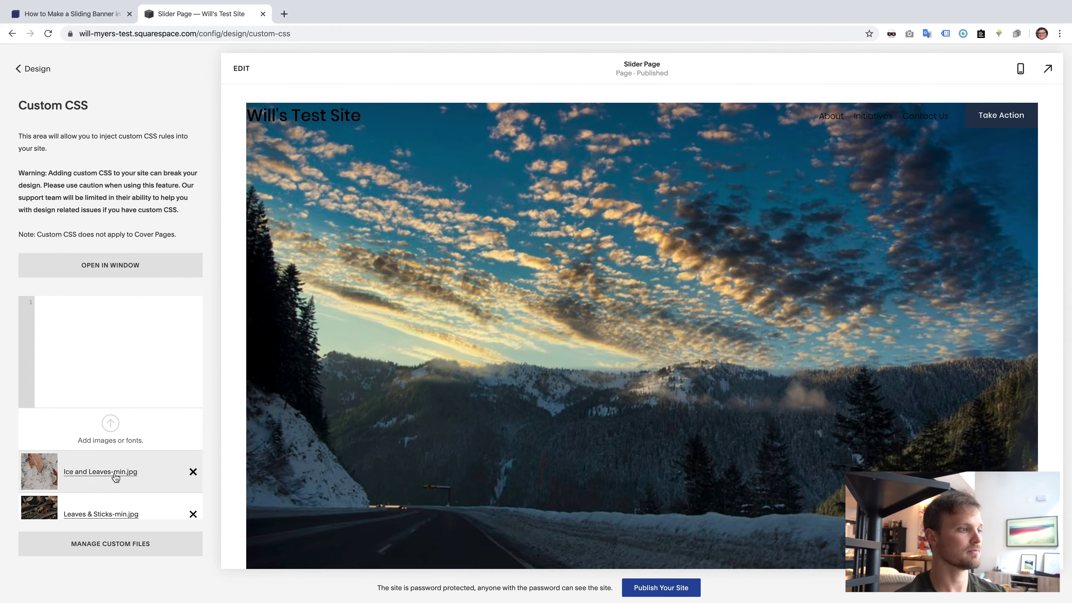
scroll(115, 476, down, 2)
scroll(116, 478, up, 2)
scroll(112, 479, down, 2)
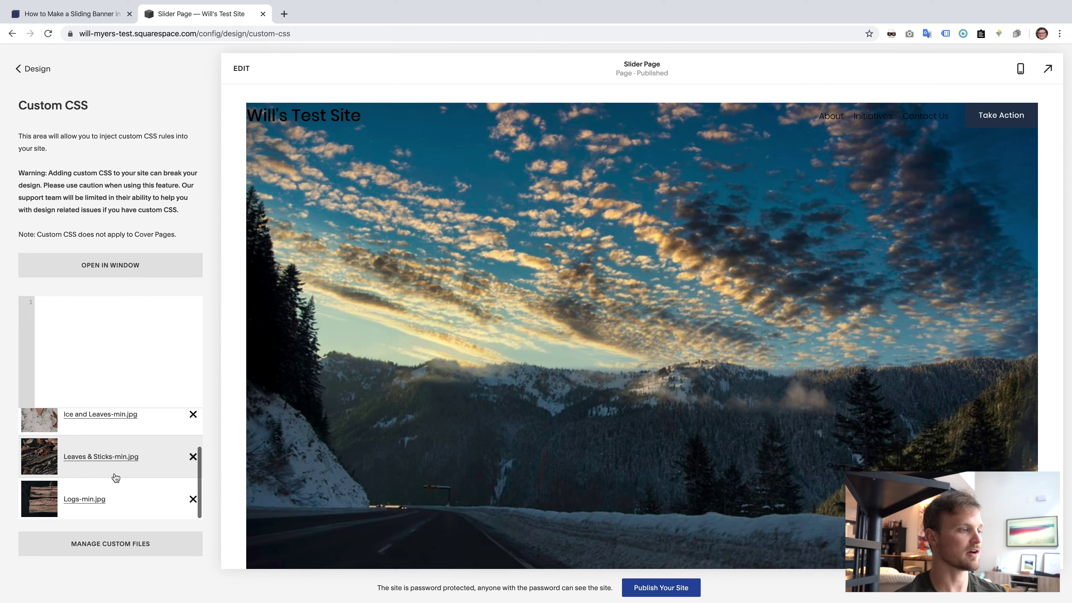
Insert the URL of Ice and Leaves-min.jpg into the CSS editor and copy it.
click(109, 418)
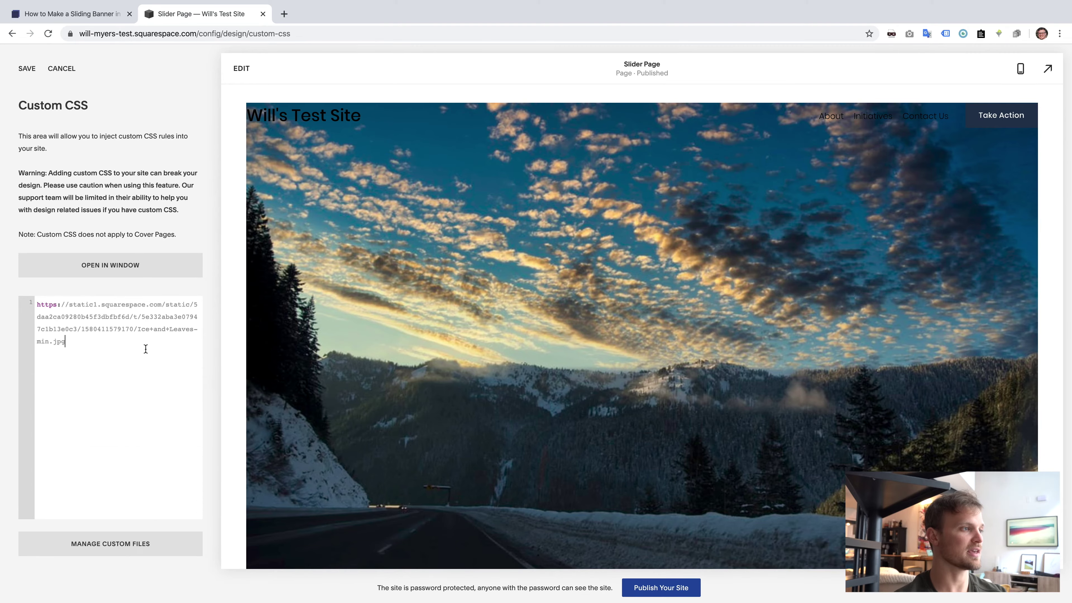
drag(144, 347, 32, 306)
key(ctrl+c)
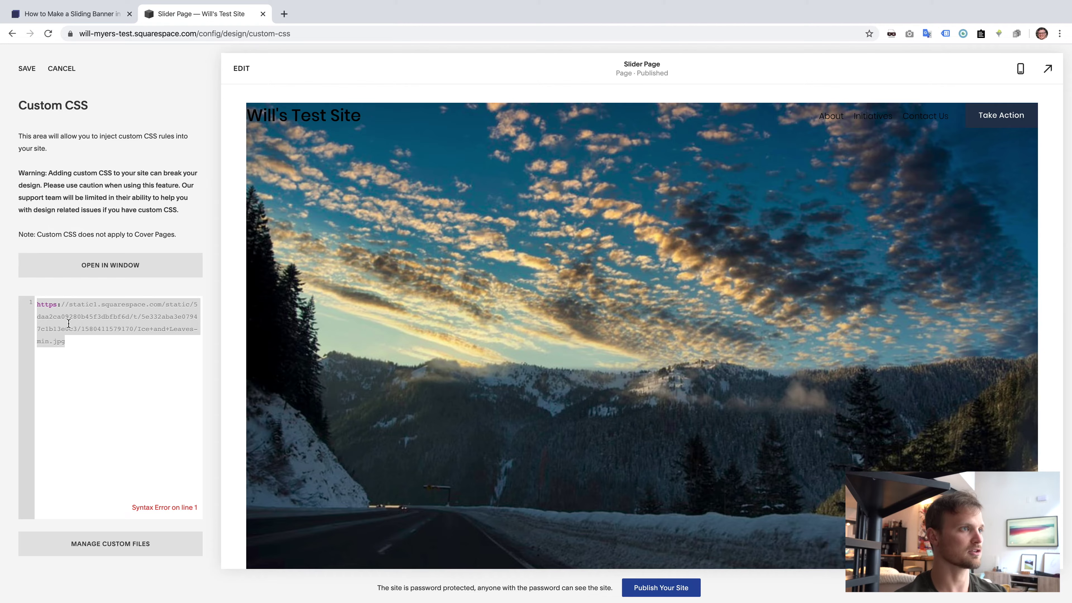
Replace the first slide's image source in the Slider Page code block with the copied Ice and Leaves-min.jpg URL.
click(242, 67)
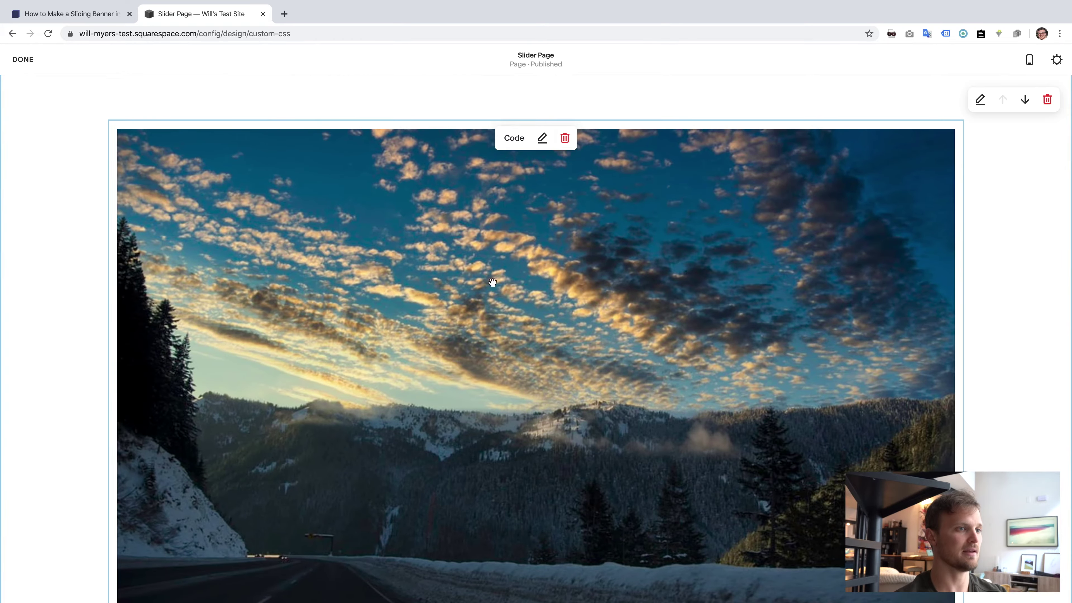
click(522, 275)
click(522, 275)
scroll(820, 361, down, 2)
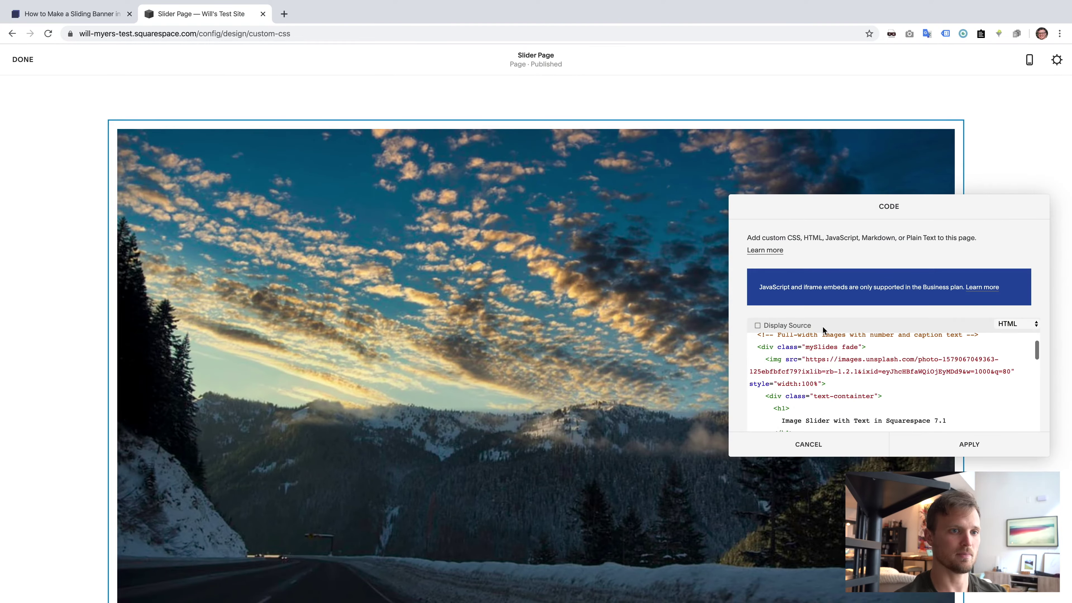
scroll(820, 361, up, 2)
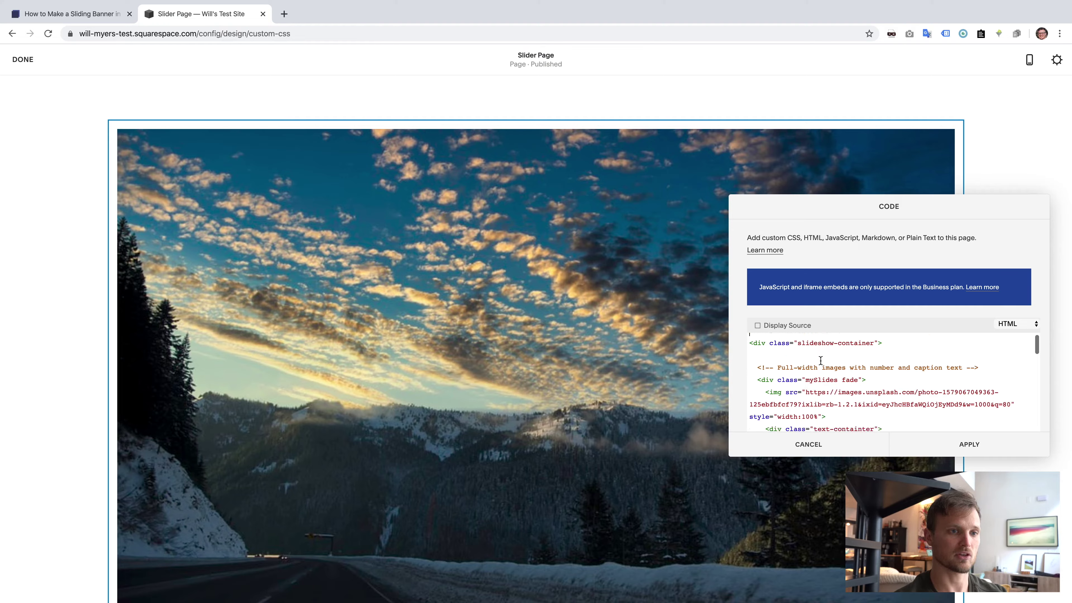
scroll(820, 360, down, 3)
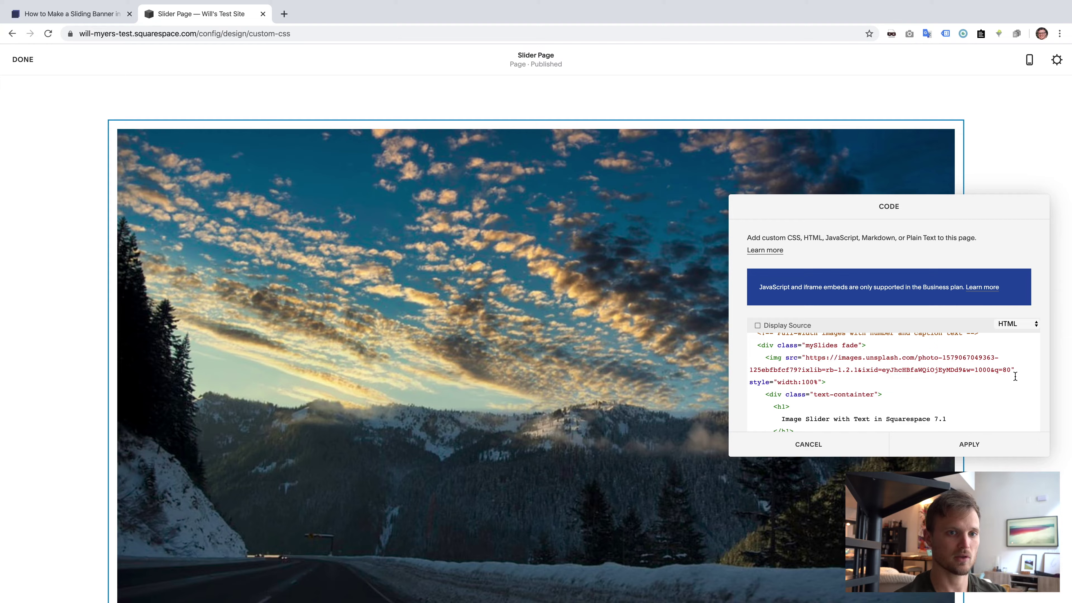
drag(1011, 371, 807, 358)
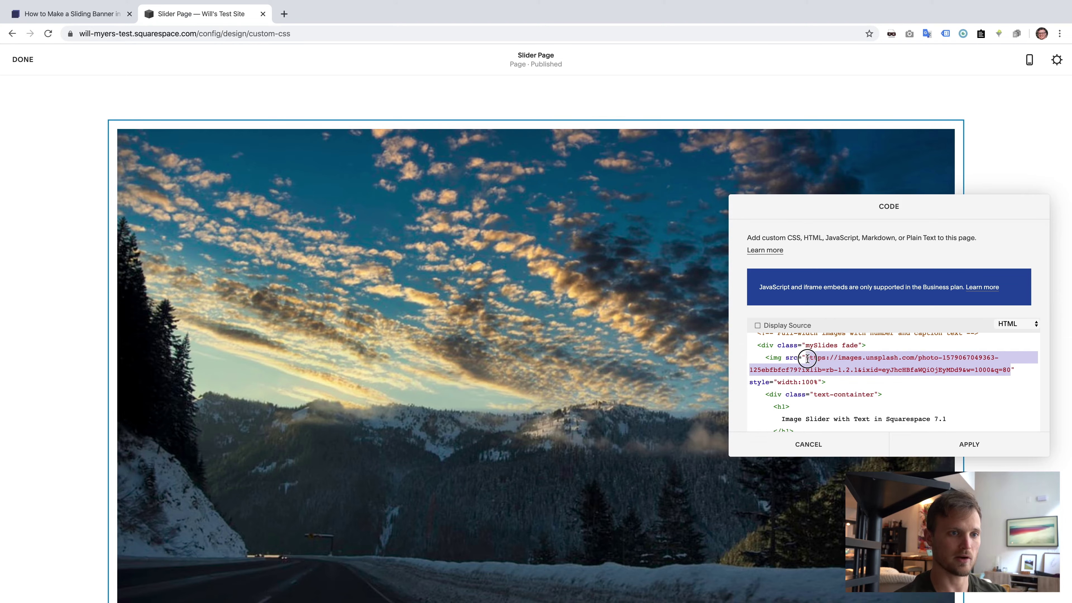
key(ctrl+v)
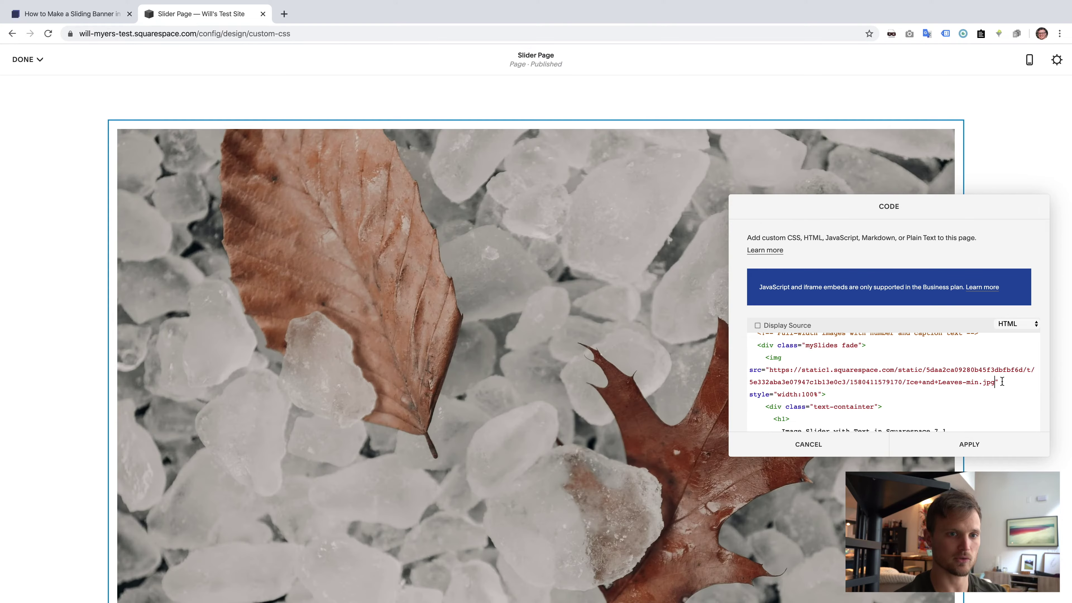
click(1002, 382)
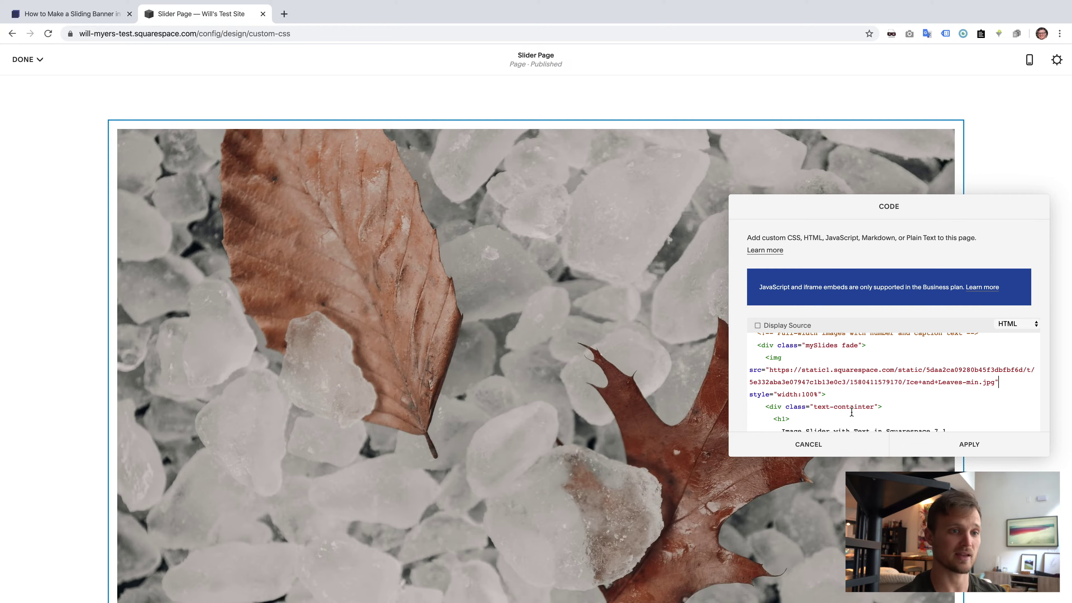
Apply the code block changes, save the Slider Page and return to the Custom CSS editor.
click(970, 443)
click(29, 60)
click(34, 81)
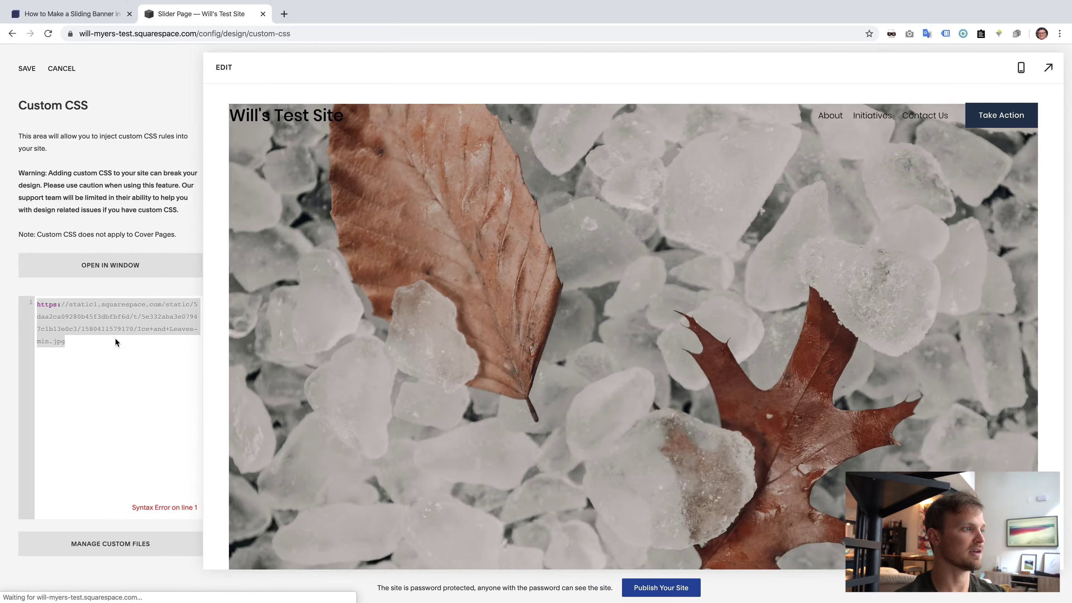
Clear the CSS editor and replace the second and third slides' image sources with the Leaves & Sticks-min.jpg and Logs-min.jpg URLs.
key(BackSpace)
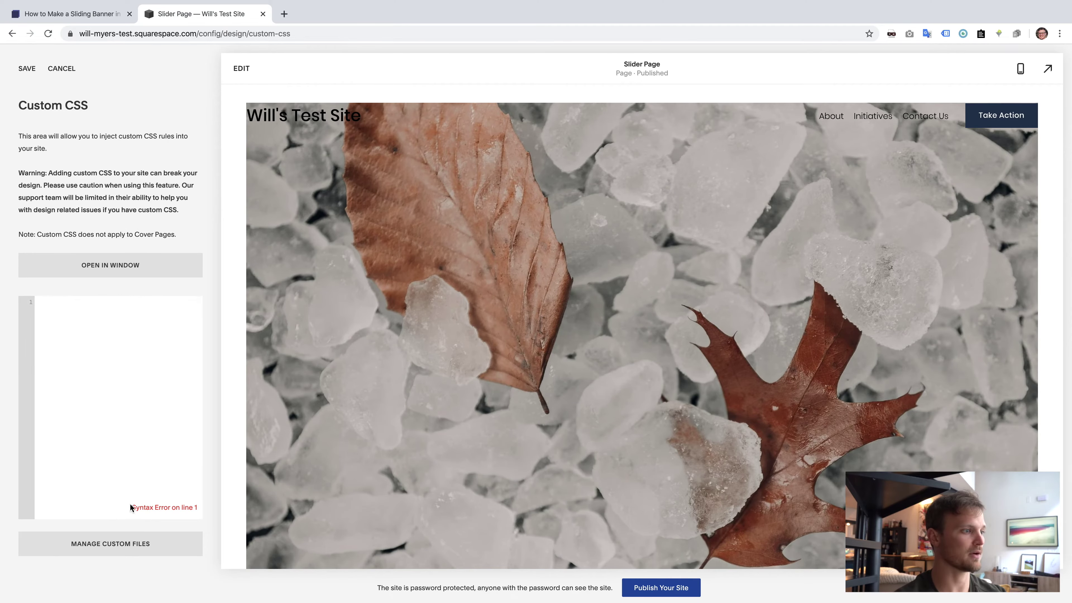
click(120, 541)
click(116, 453)
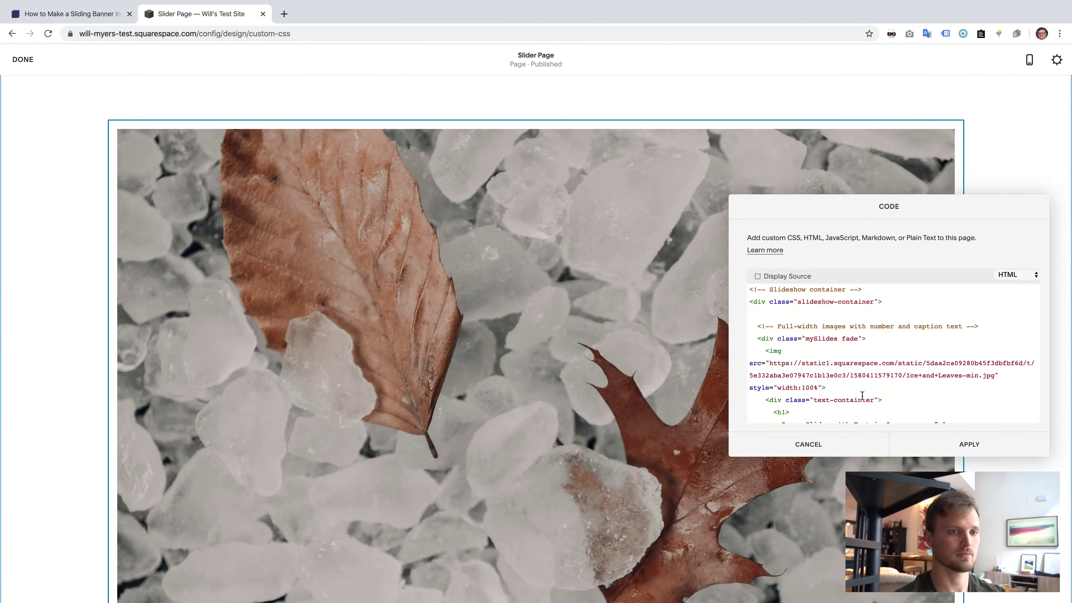
drag(1012, 384, 884, 383)
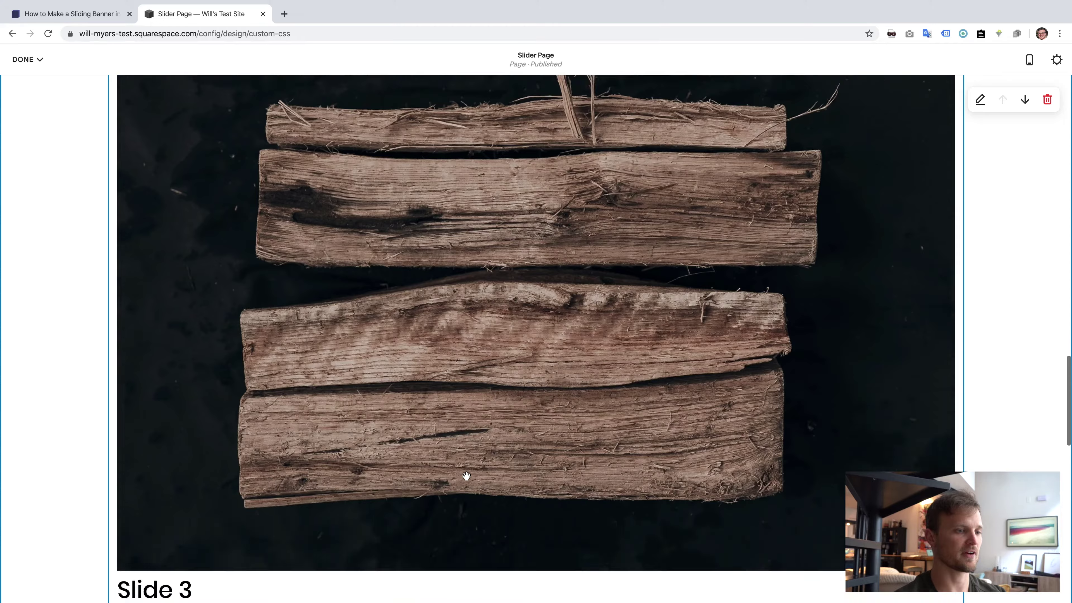
Review the slide images on the page and examine the slideshow-container and mySlides fade divs in the code block.
scroll(467, 476, down, 5)
scroll(467, 476, up, 20)
scroll(467, 476, down, 5)
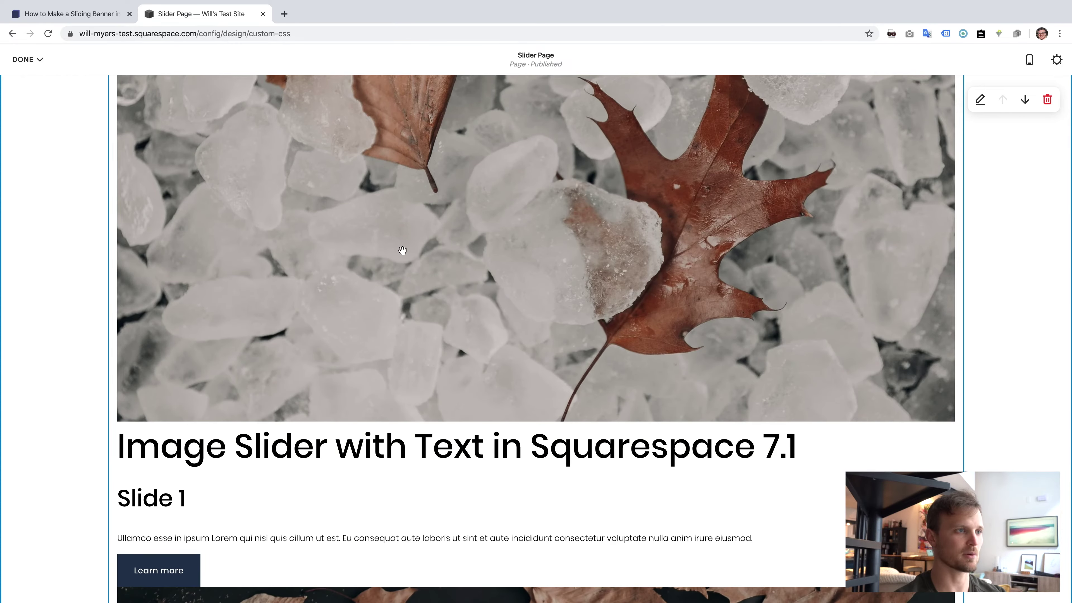
click(403, 250)
drag(864, 209, 743, 158)
drag(787, 306, 582, 303)
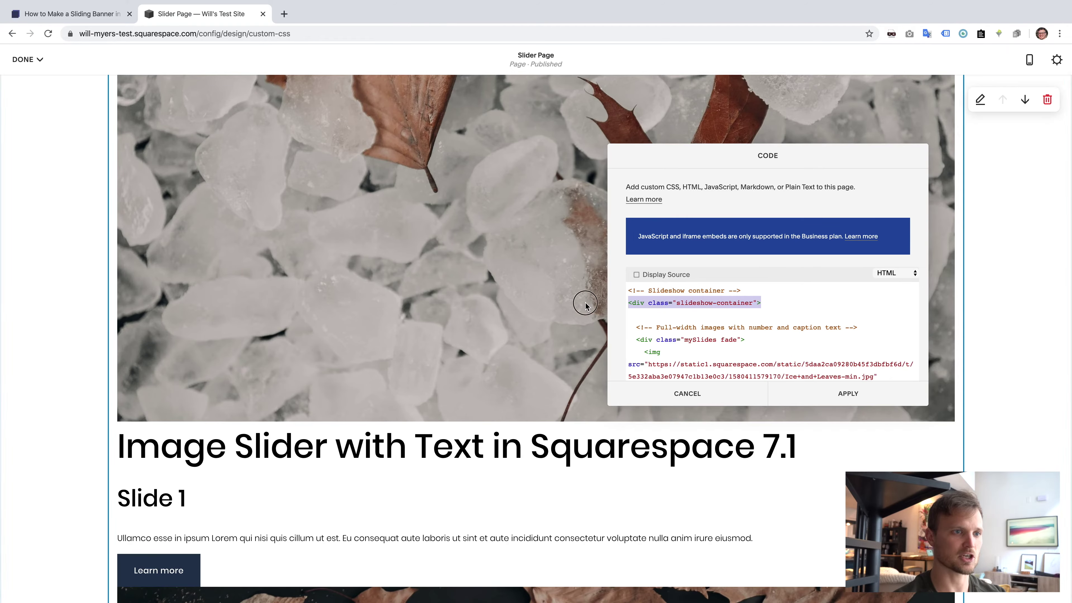
scroll(643, 304, down, 1)
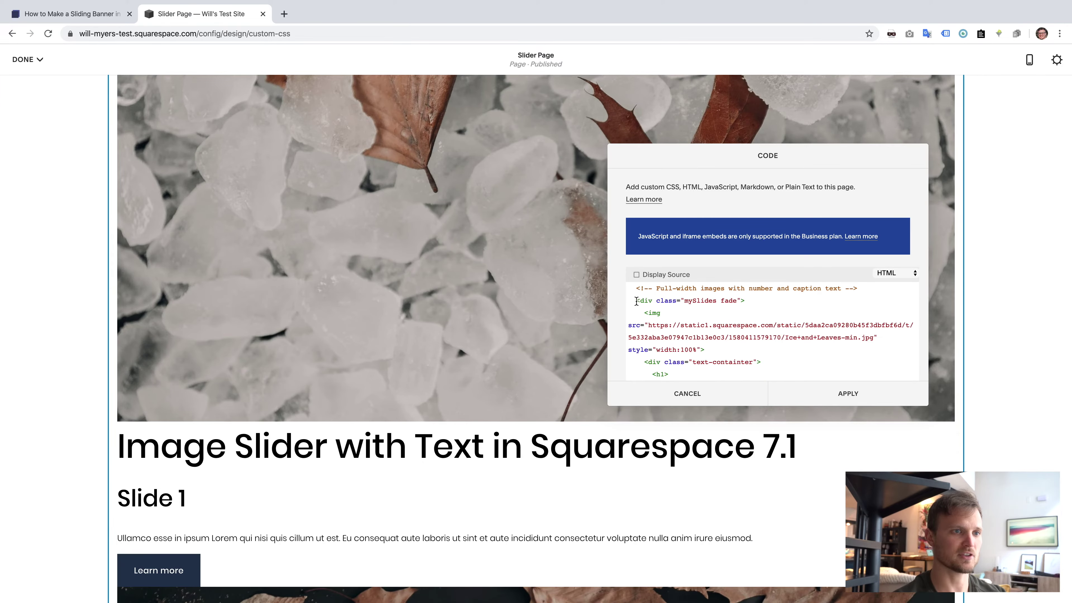
drag(637, 301, 785, 301)
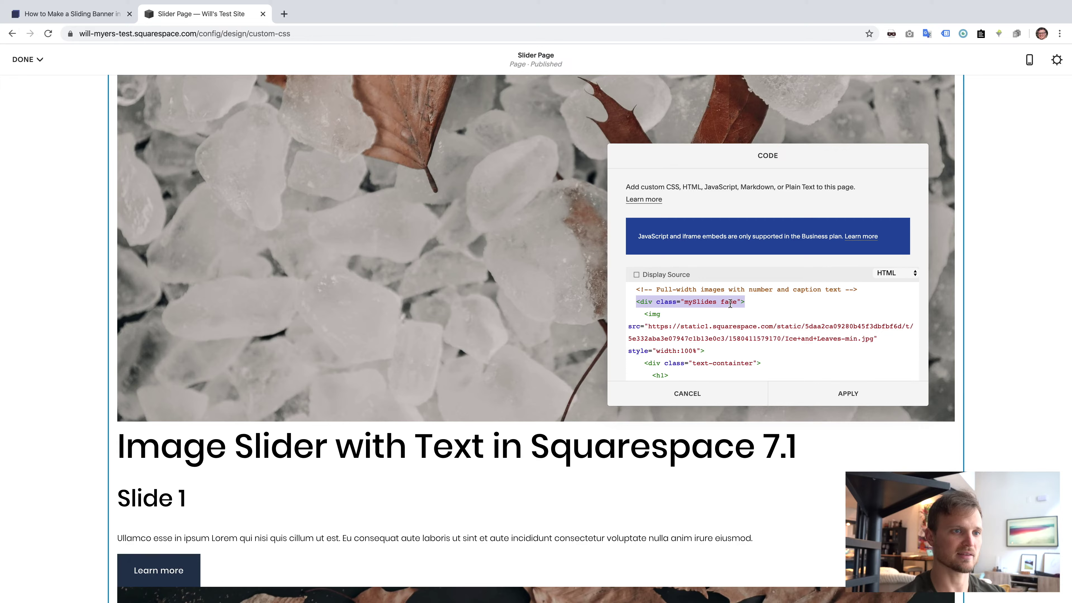
drag(635, 303, 756, 296)
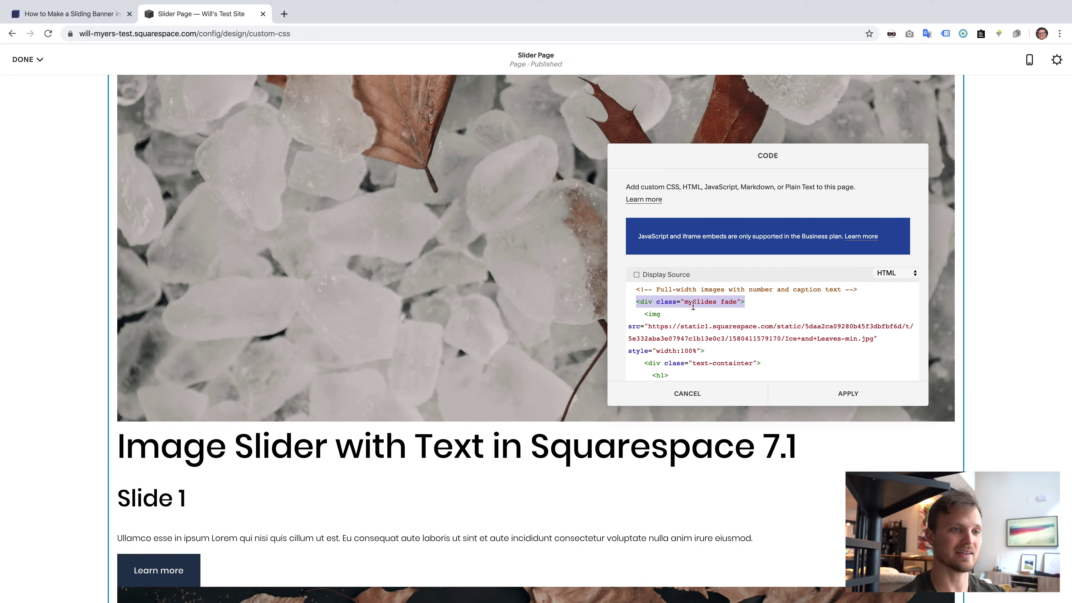
Change the first slide's h2 heading in the code block to "Ice & Leaves".
scroll(693, 306, down, 6)
scroll(693, 305, down, 3)
scroll(710, 328, up, 10)
scroll(709, 329, down, 3)
scroll(703, 325, up, 2)
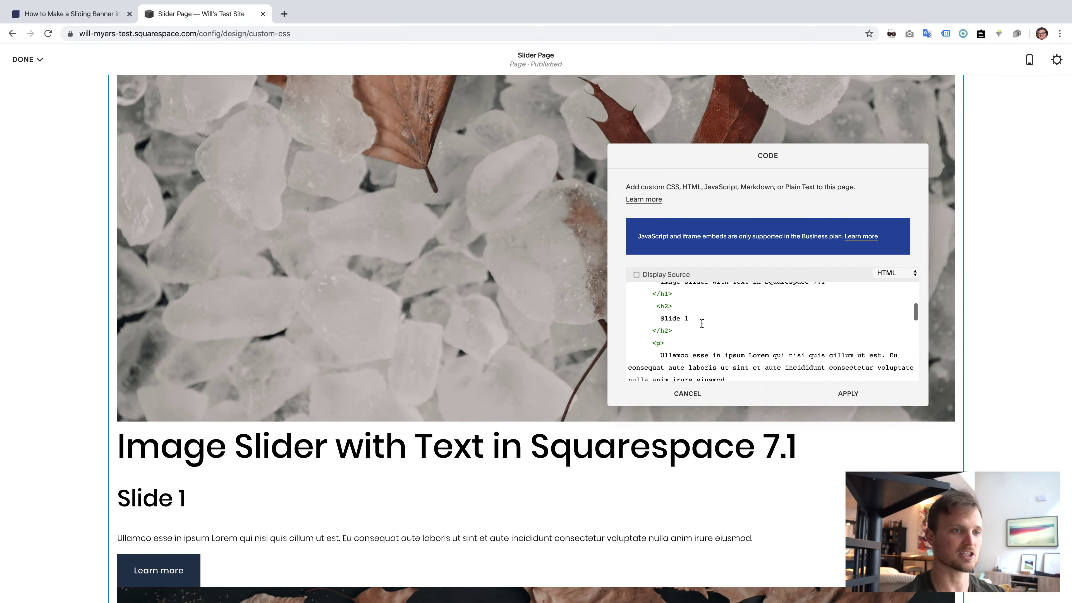
drag(700, 321, 659, 320)
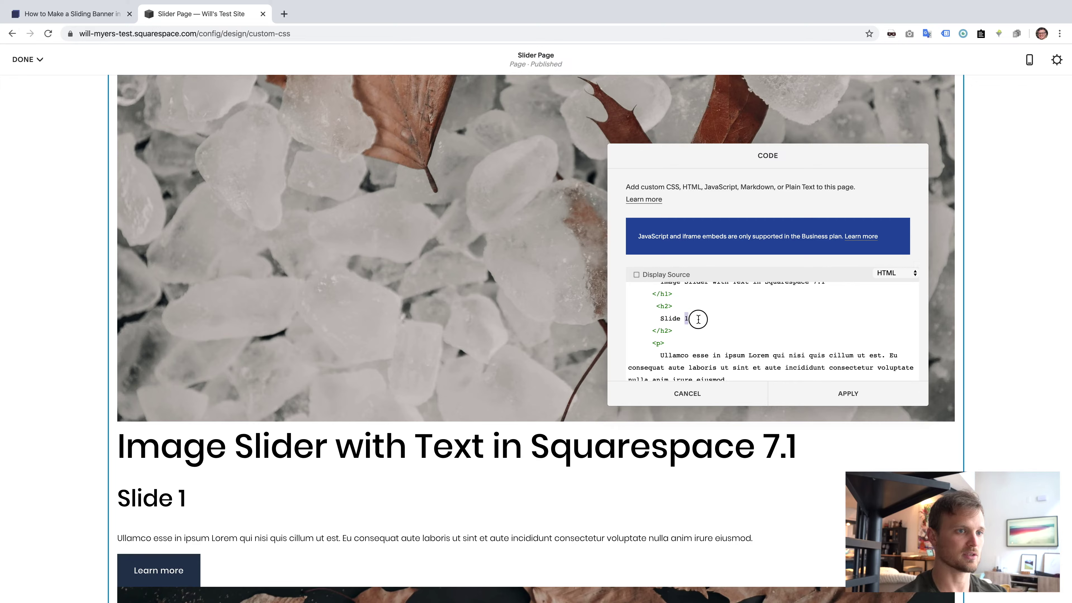
drag(698, 319, 657, 320)
key(BackSpace)
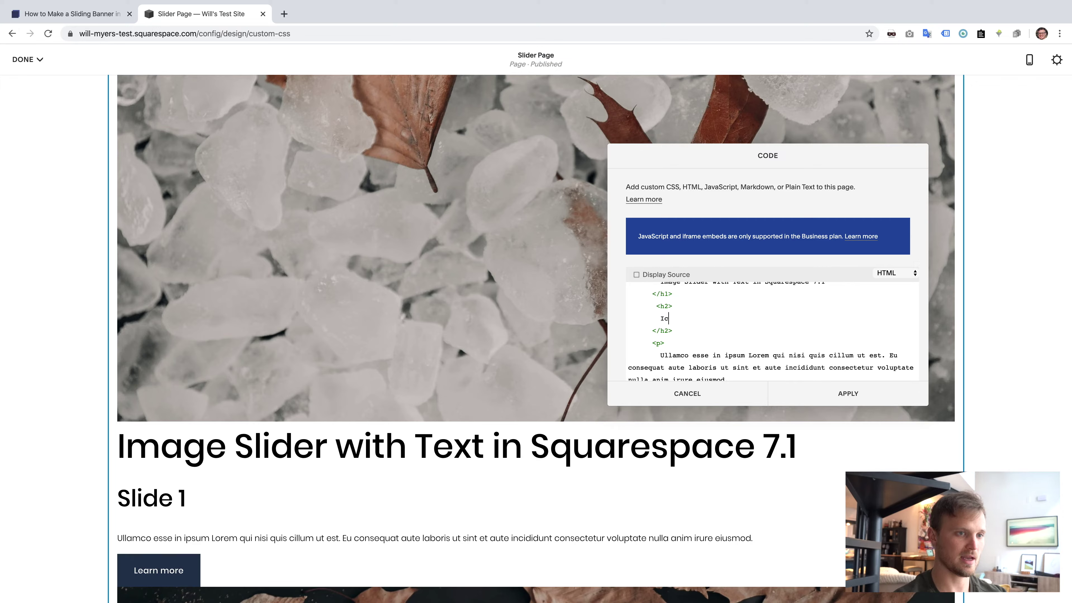
text(Ice & Leaves)
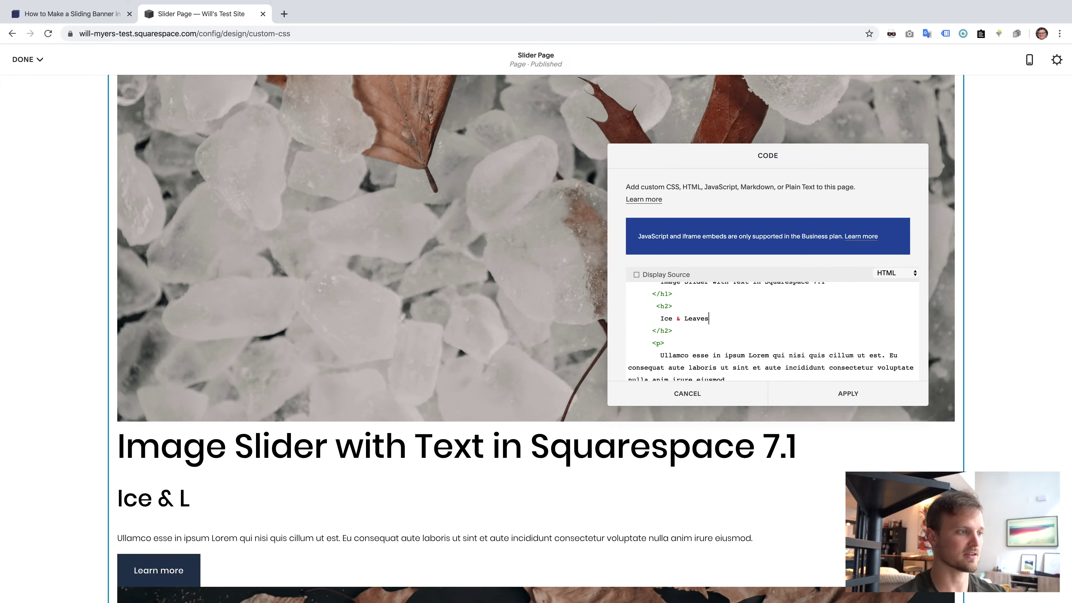
Examine the first slide's paragraph and its Learn more button link, including the href and the button classes.
drag(660, 353, 712, 355)
scroll(710, 355, down, 4)
scroll(713, 318, up, 1)
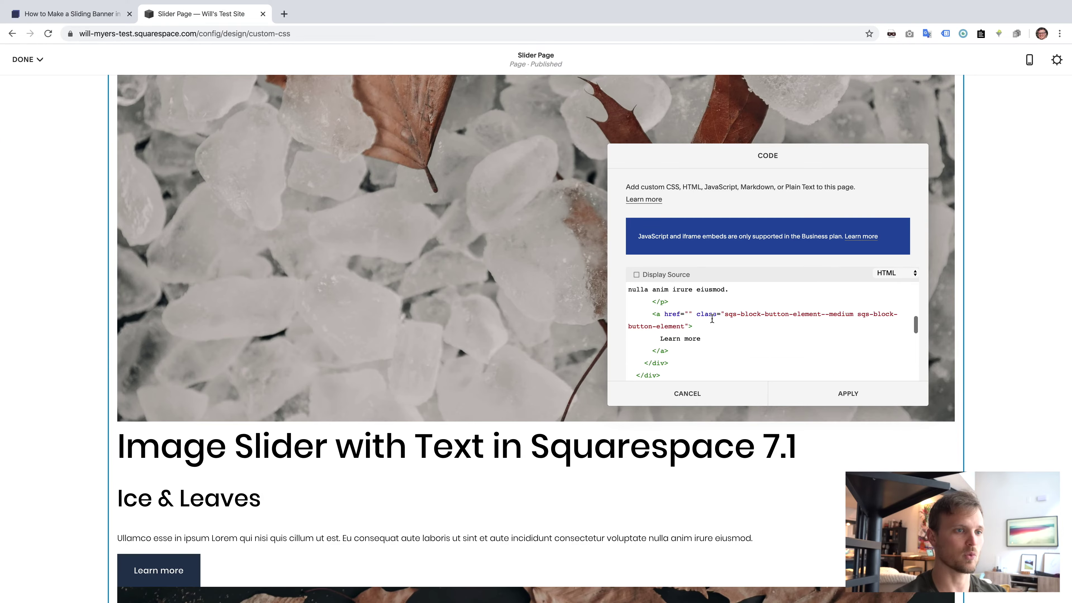
drag(654, 311, 631, 315)
click(712, 350)
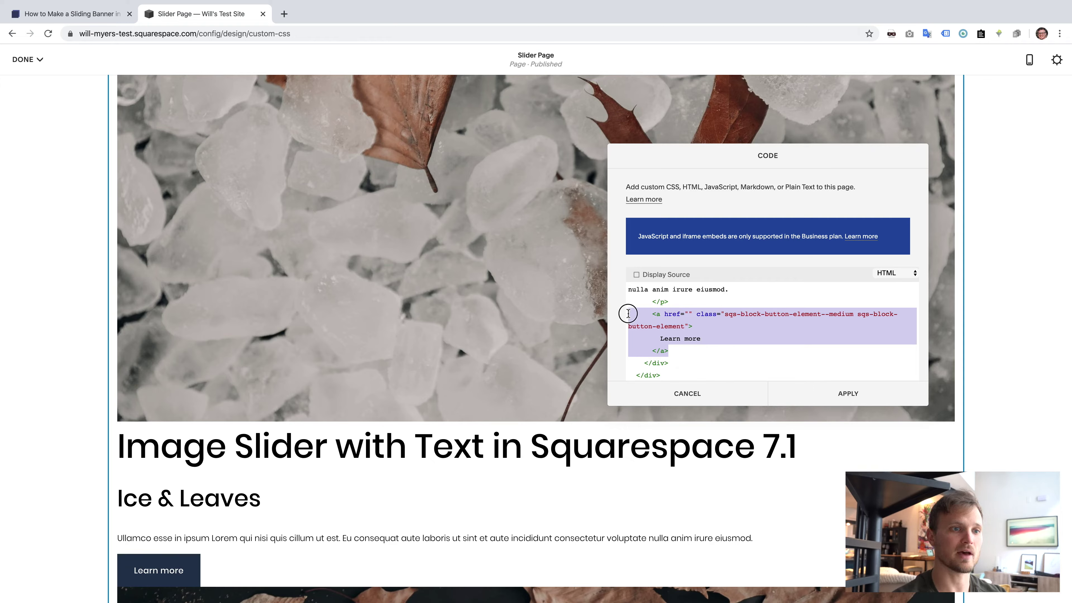
click(628, 313)
drag(724, 316, 684, 325)
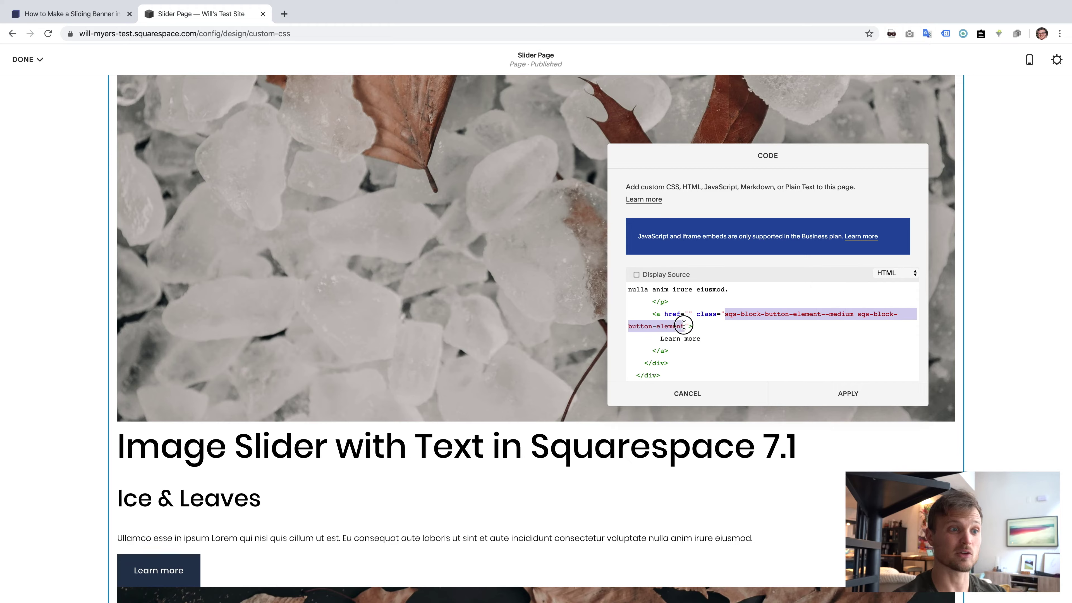